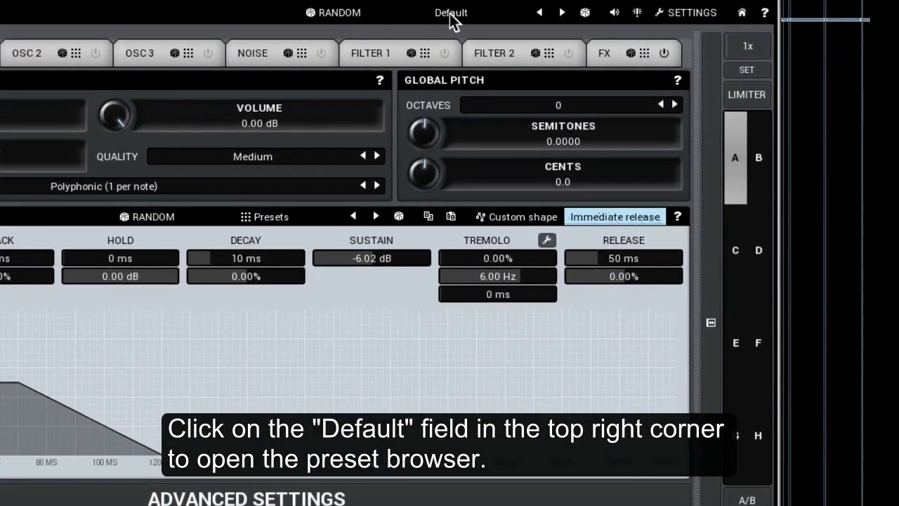
- Open the preset library, search for 'guit', then clear the search
click(446, 14)
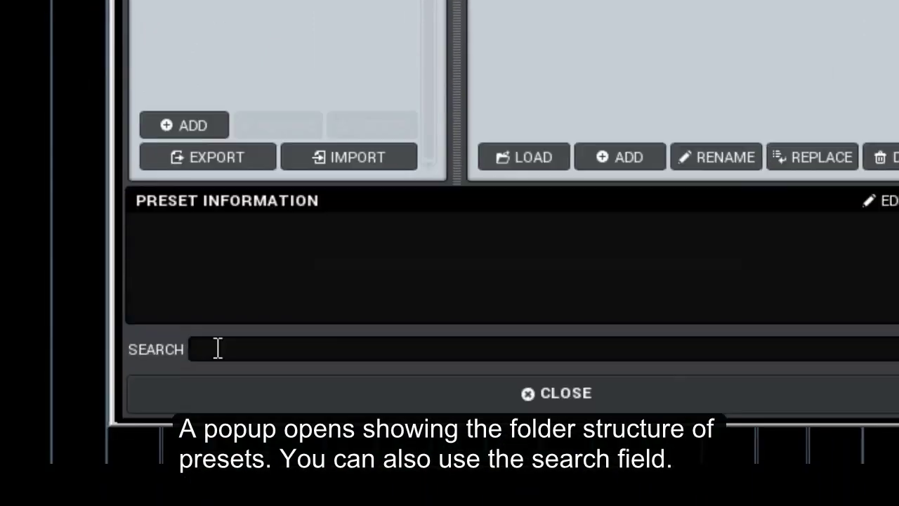
click(217, 348)
text(g)
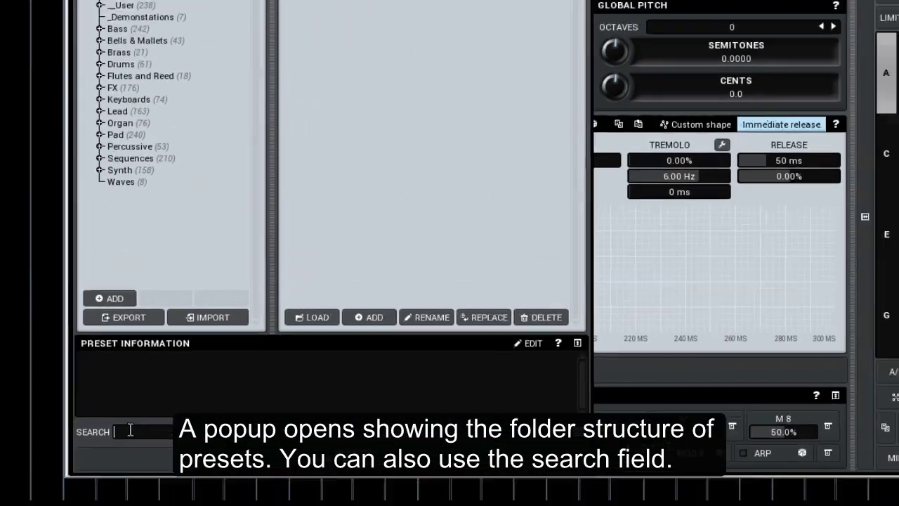
text(uit)
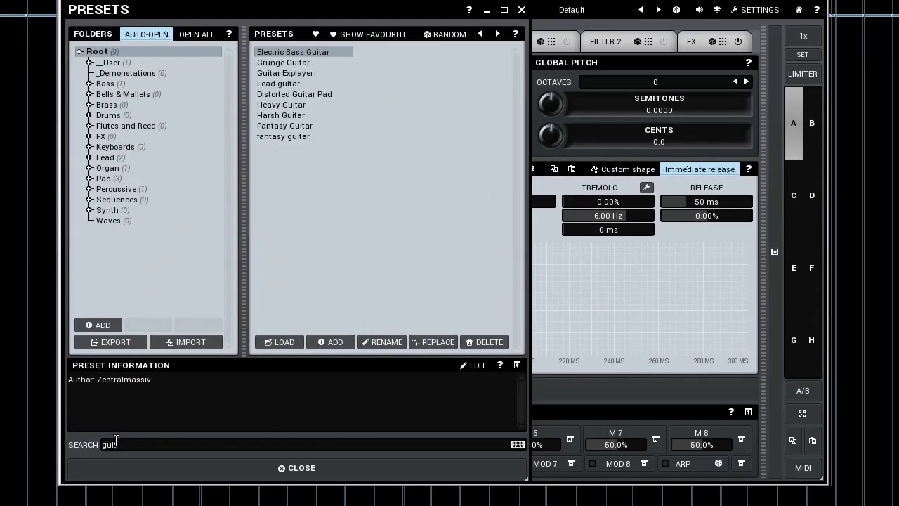
key(BackSpace)
key(BackSpace)
key(BackSpace)
key(BackSpace)
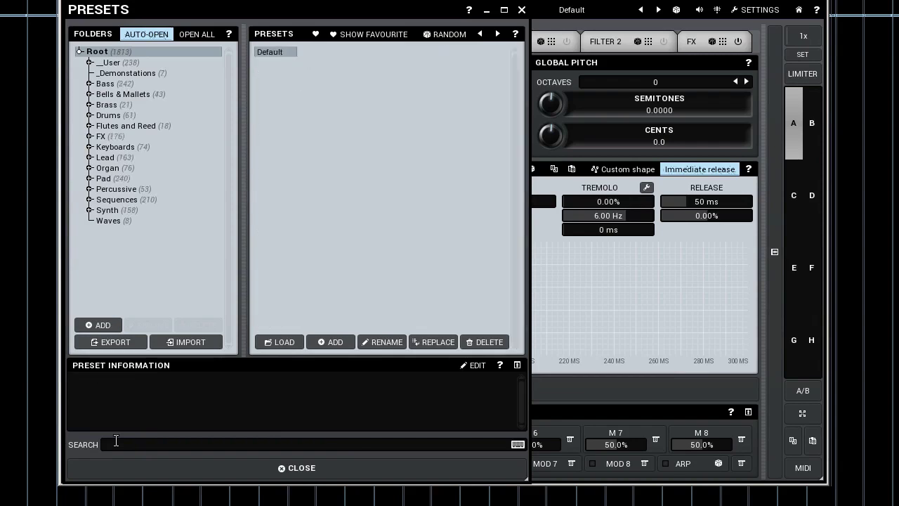
- Load the Trappy Saw preset from Lead › Bold
click(116, 157)
click(126, 173)
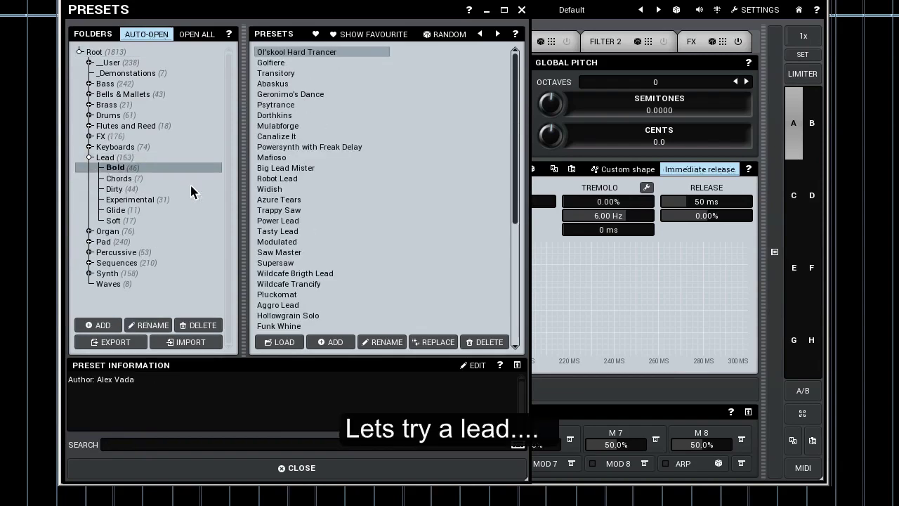
click(279, 214)
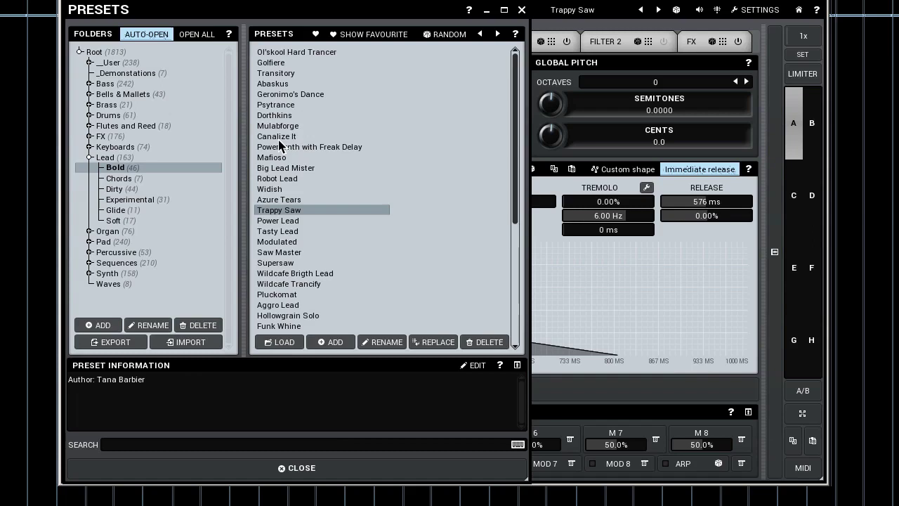
- Load the Blueshadows preset from Pad › Complex
click(106, 242)
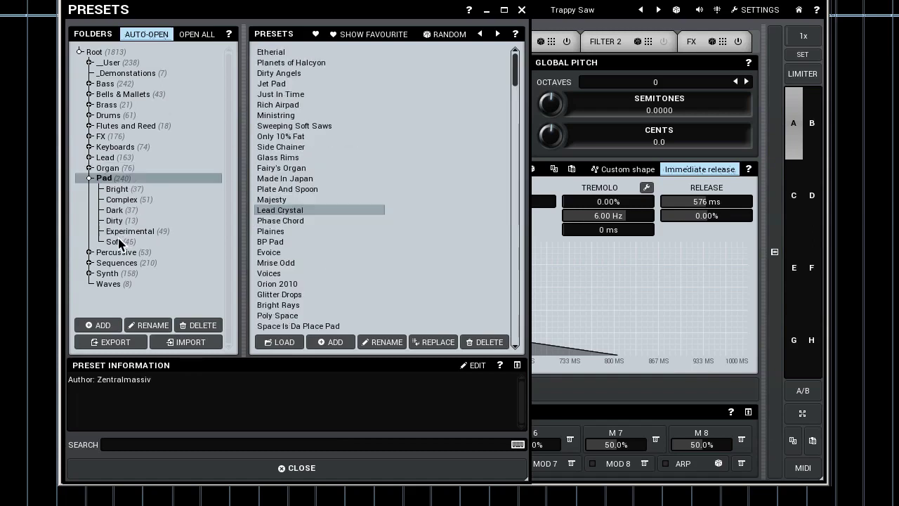
click(125, 199)
click(284, 55)
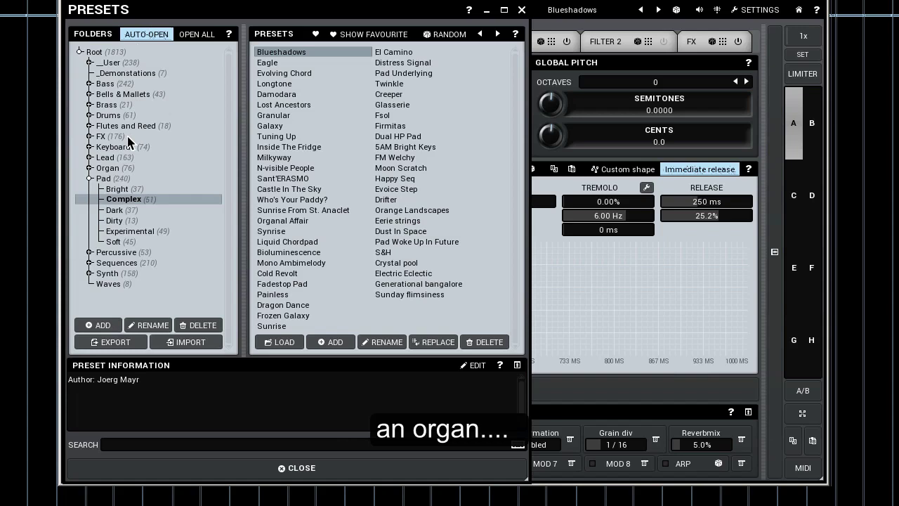
- Load the Worn Out Clonewheel preset from Organ › Rock
click(128, 168)
click(132, 219)
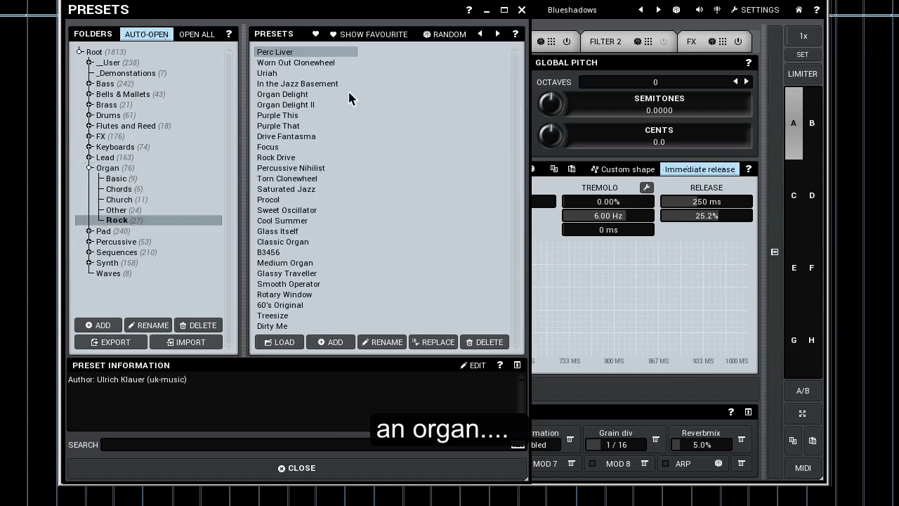
click(335, 64)
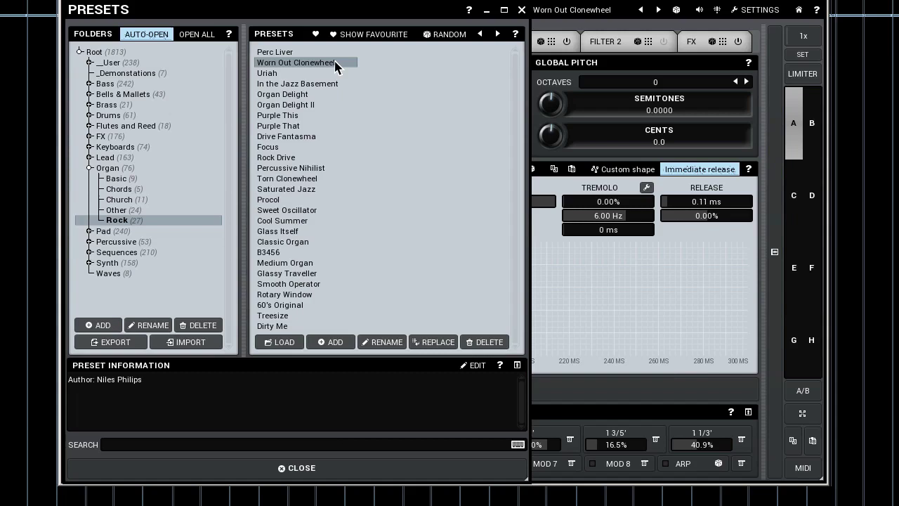
- Load the Eko Rhodes preset from Keyboards › Pianos
click(141, 147)
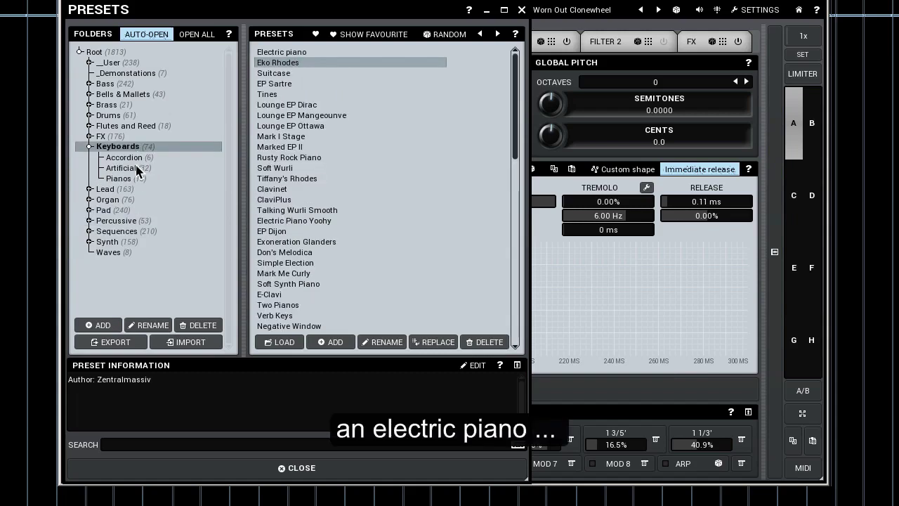
click(133, 178)
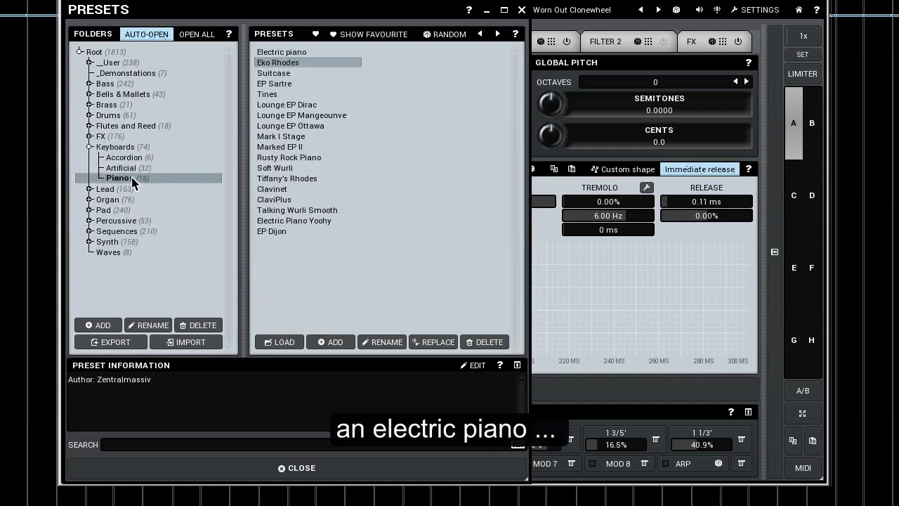
click(282, 63)
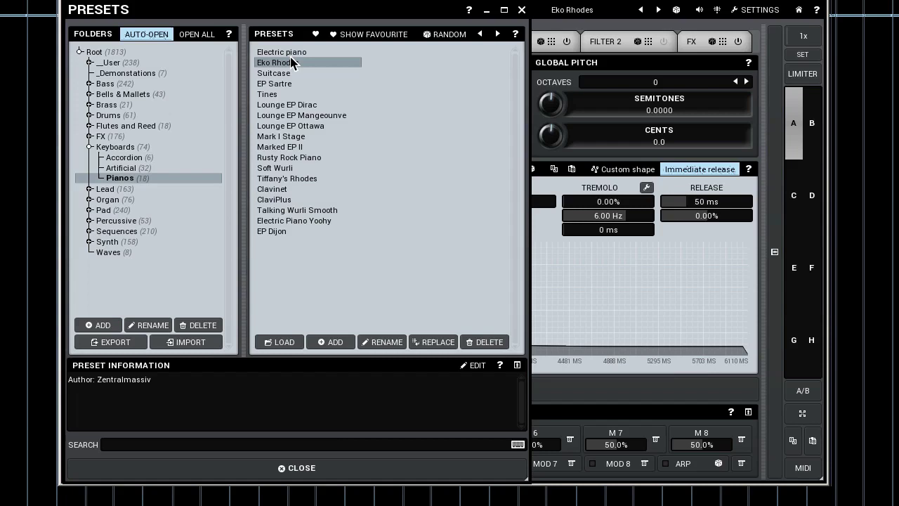
- Load the Bass Rich and Warm preset from Bass › Dirty
click(117, 85)
click(118, 104)
click(269, 116)
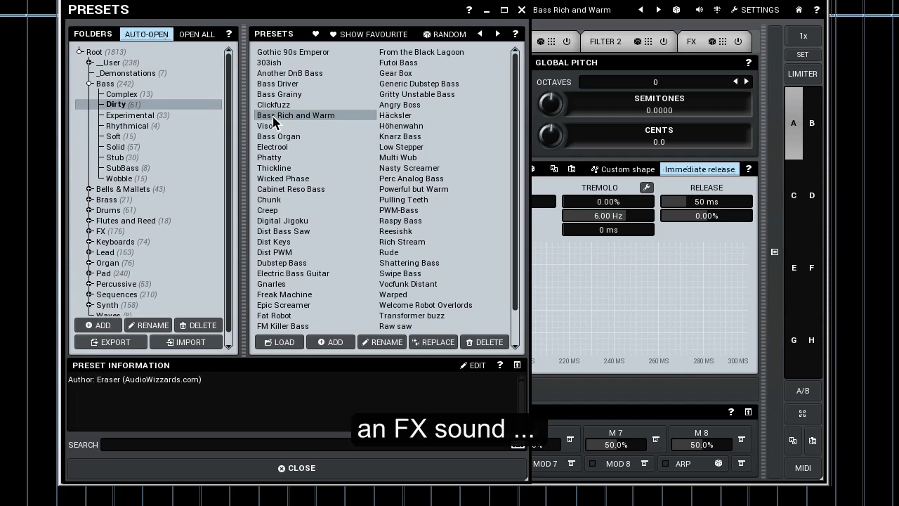
- Load the Dark Matter preset from FX › Designed
click(118, 231)
click(132, 157)
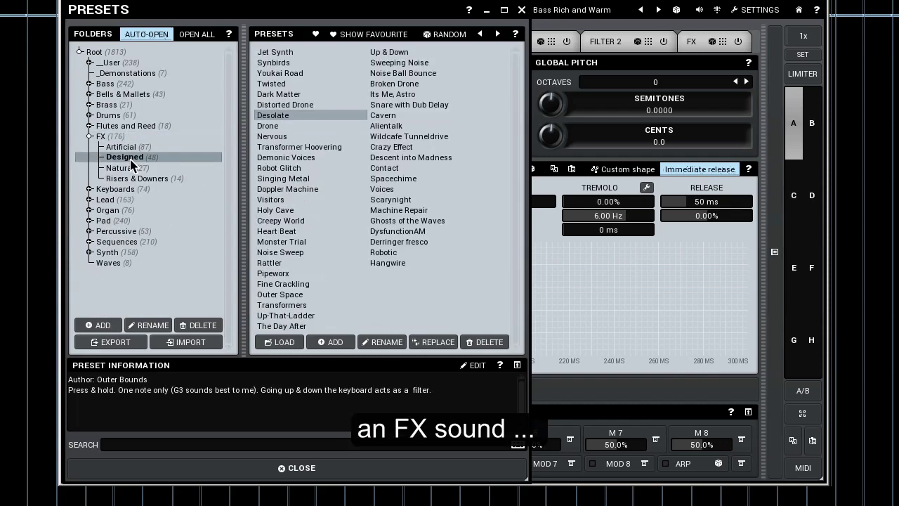
click(269, 96)
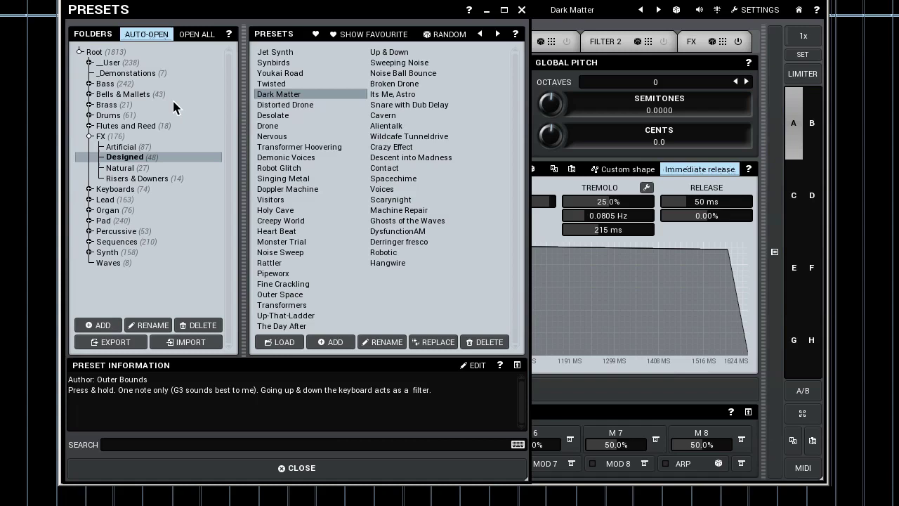
- Load the Celesta preset from Bells & Mallets › Natural
click(142, 94)
click(130, 104)
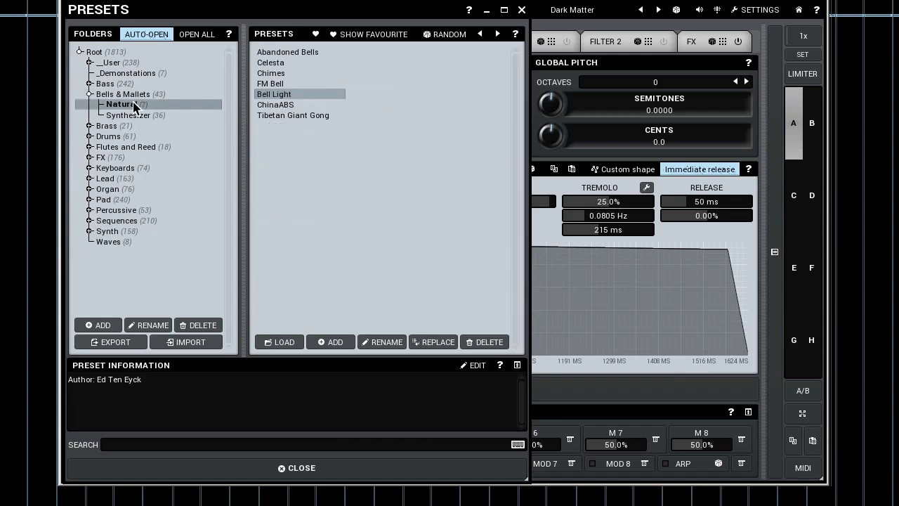
click(283, 63)
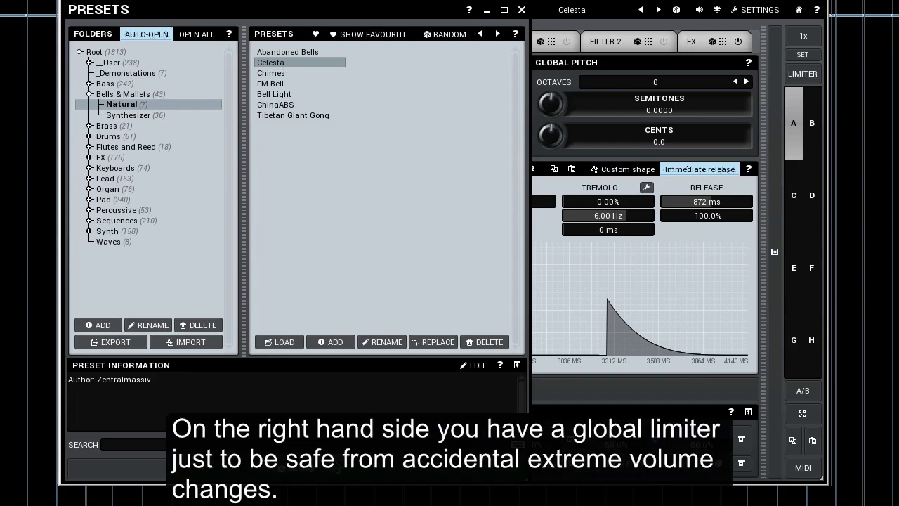
- Close the presets, enable the limiter, load Bassics and auto-set its gain to -9.11 dB
click(338, 469)
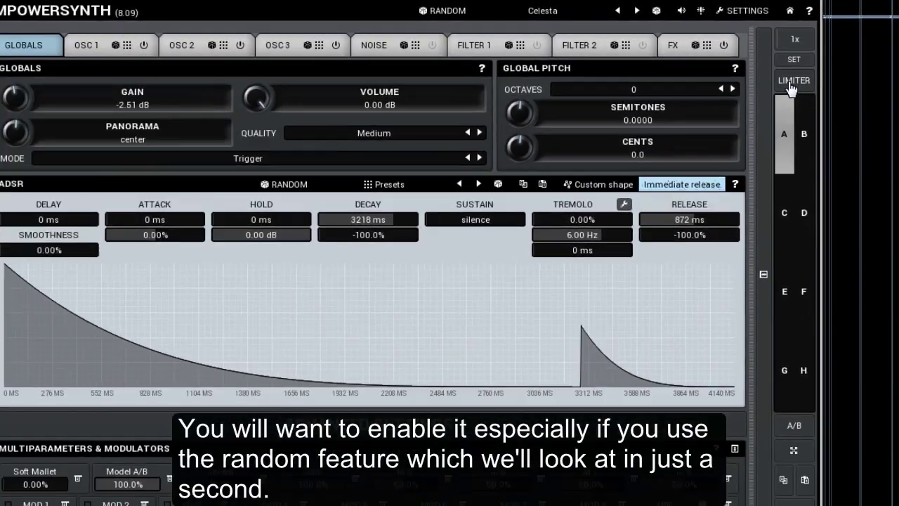
click(746, 119)
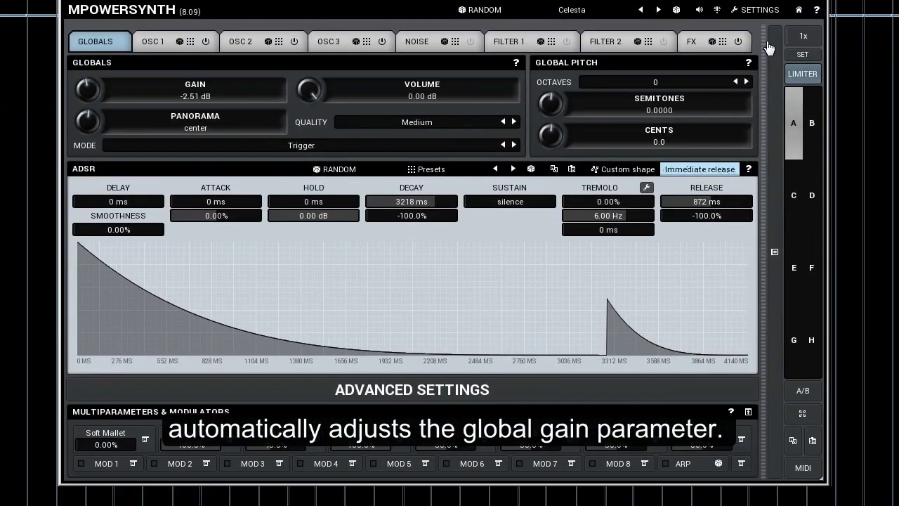
click(573, 10)
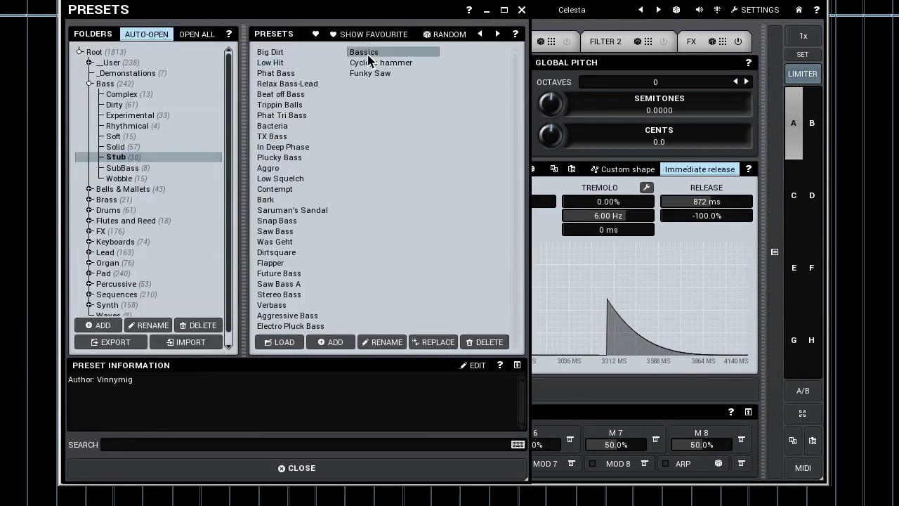
click(343, 468)
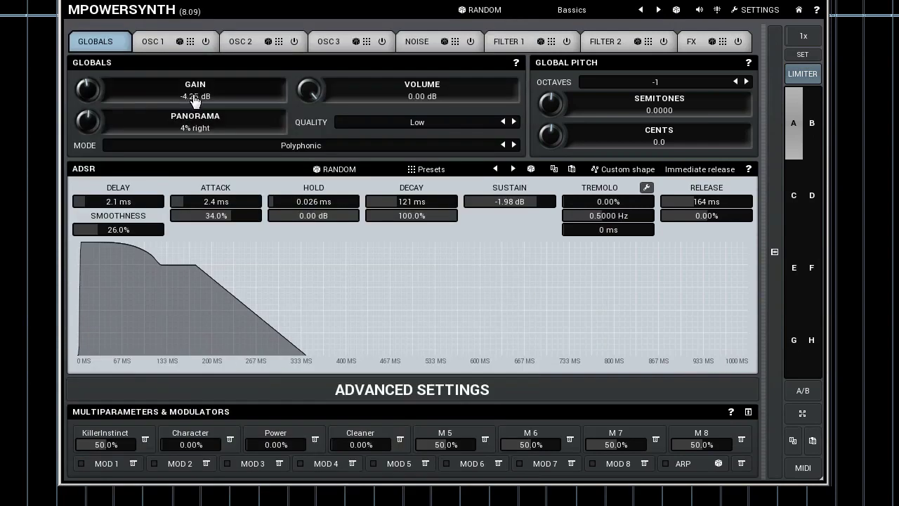
click(803, 56)
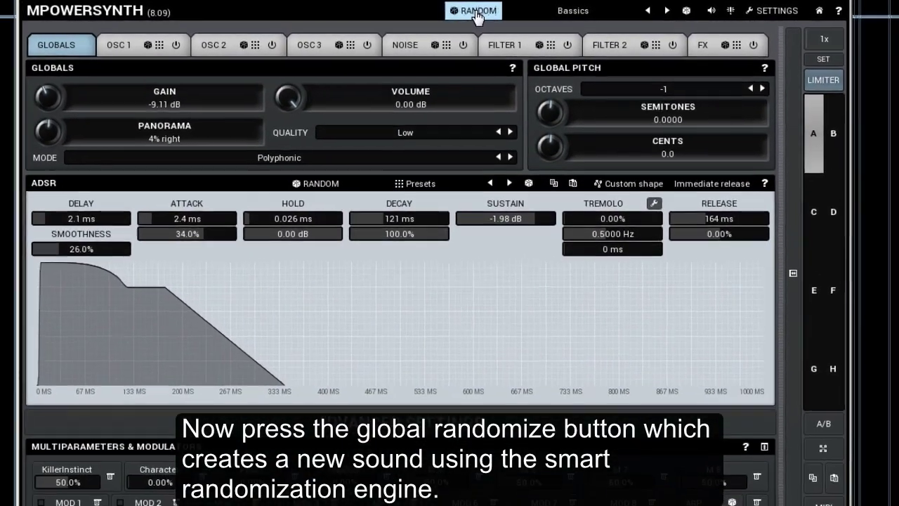
- Generate two random sounds, then step forward through two neighbouring presets
click(475, 12)
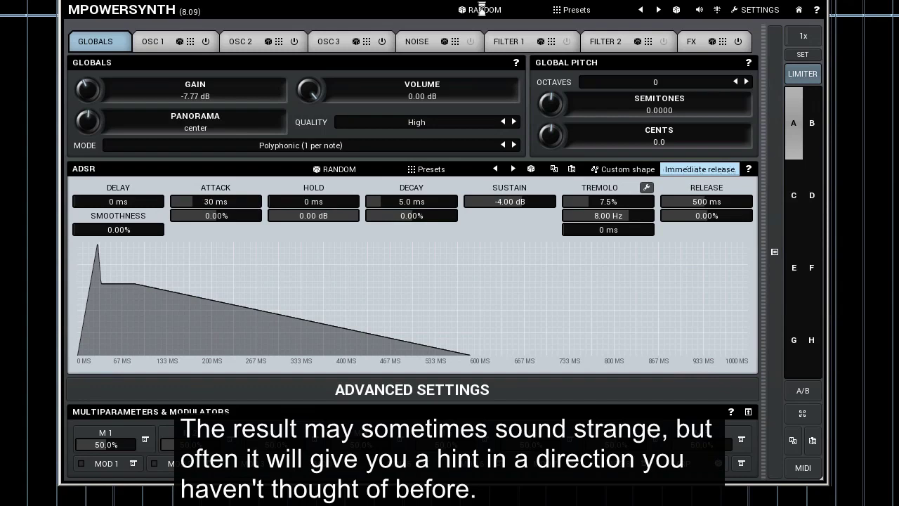
click(483, 10)
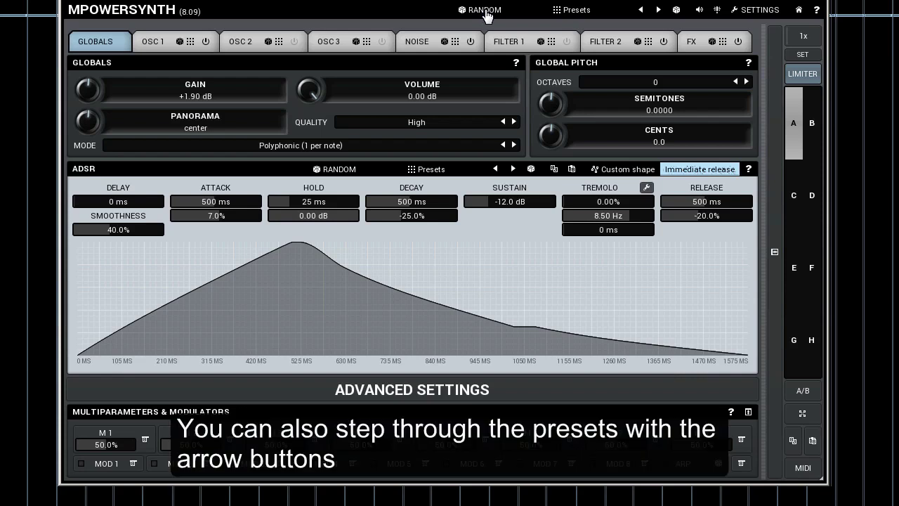
click(659, 10)
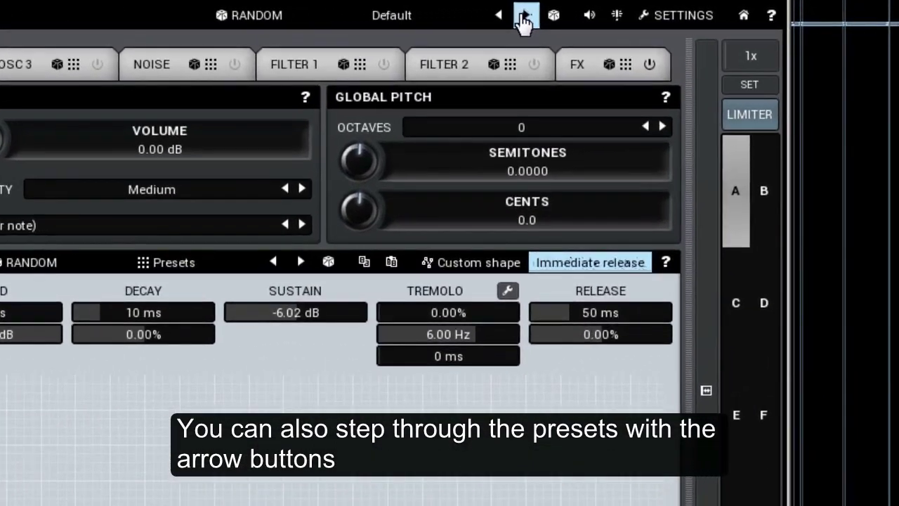
click(577, 15)
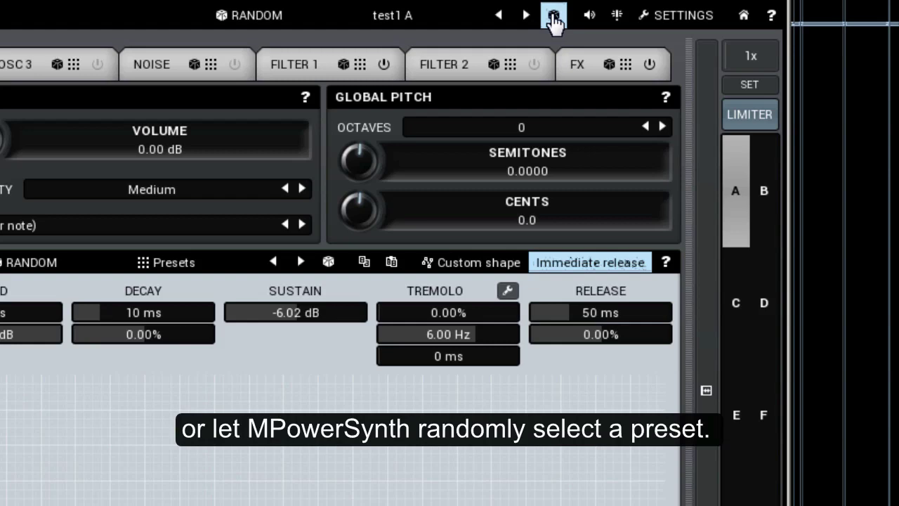
- Load five random presets in a row, ending on Default All Tabs Active
click(553, 16)
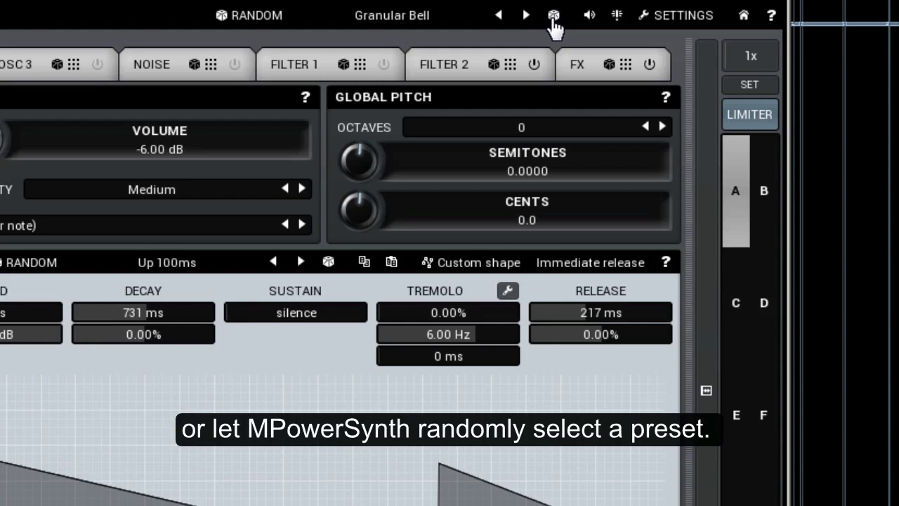
click(554, 17)
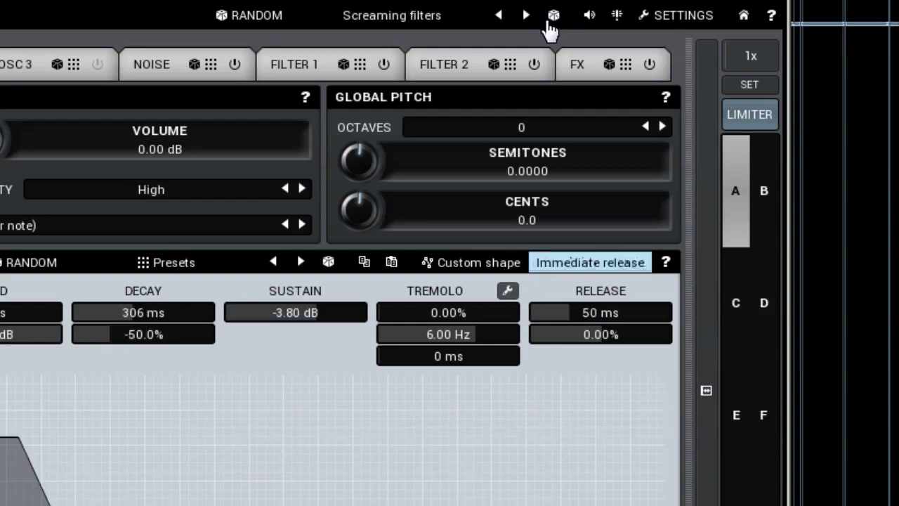
click(552, 18)
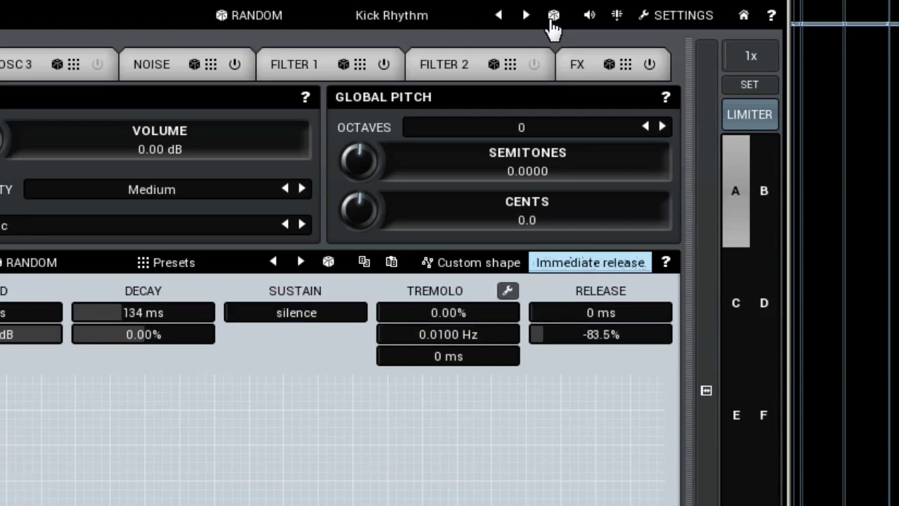
click(553, 17)
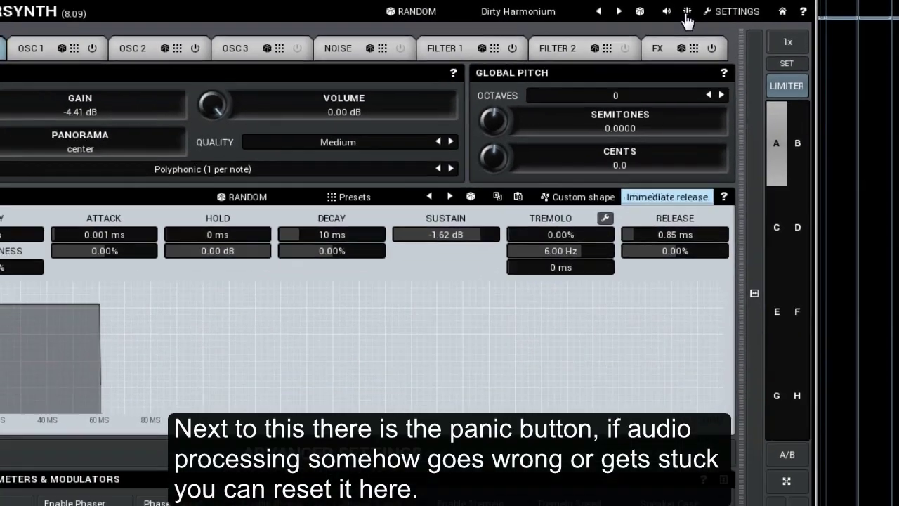
click(555, 16)
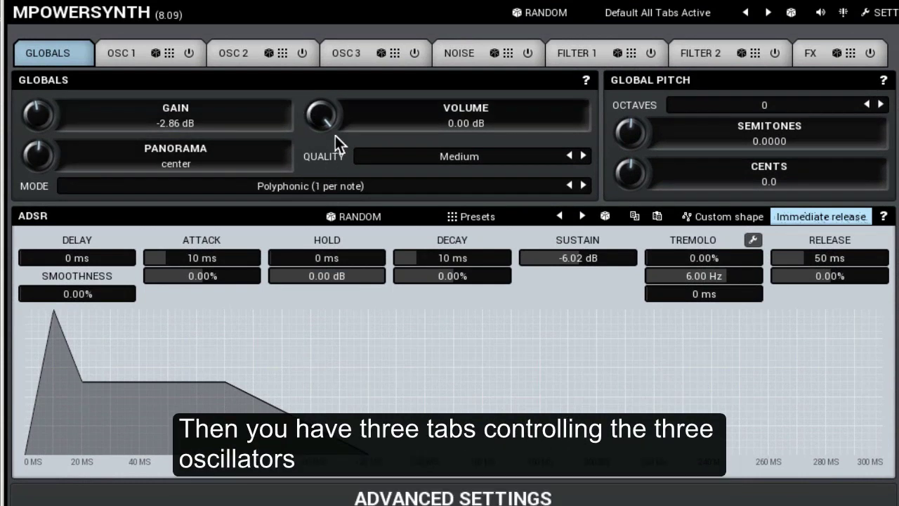
- View the OSC 1–3, Noise, Filter 1 and Filter 2 tabs, ending on the FX chain
click(121, 64)
click(229, 63)
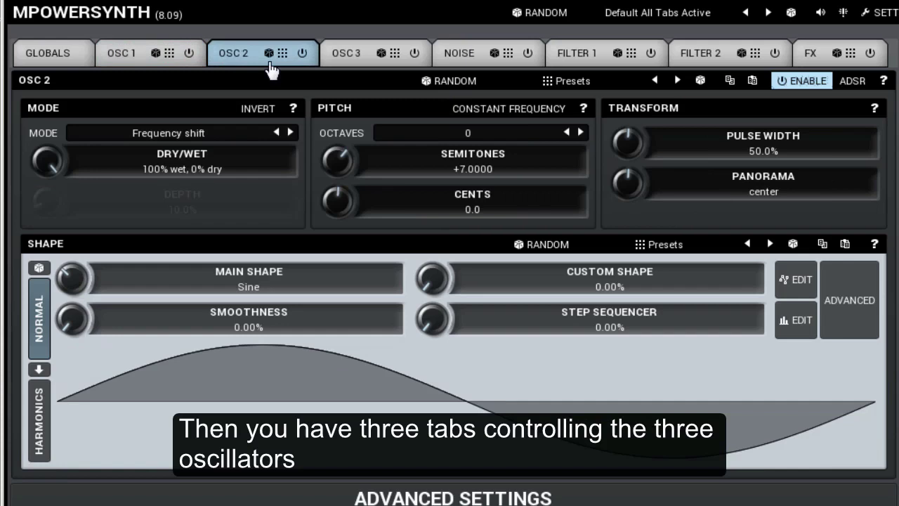
click(346, 60)
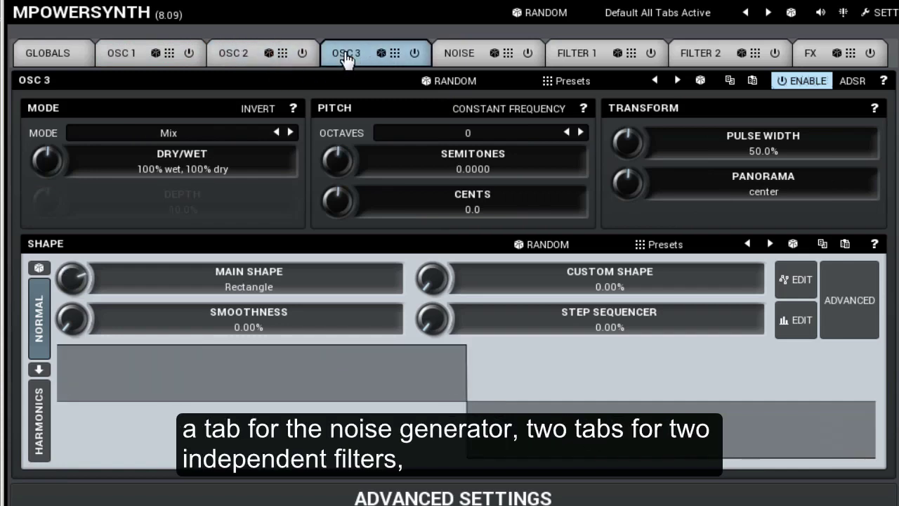
click(460, 56)
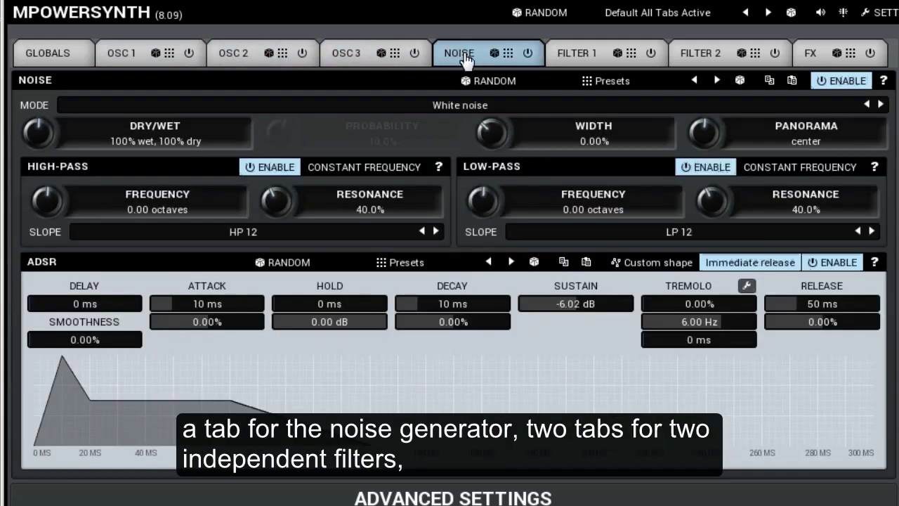
click(577, 60)
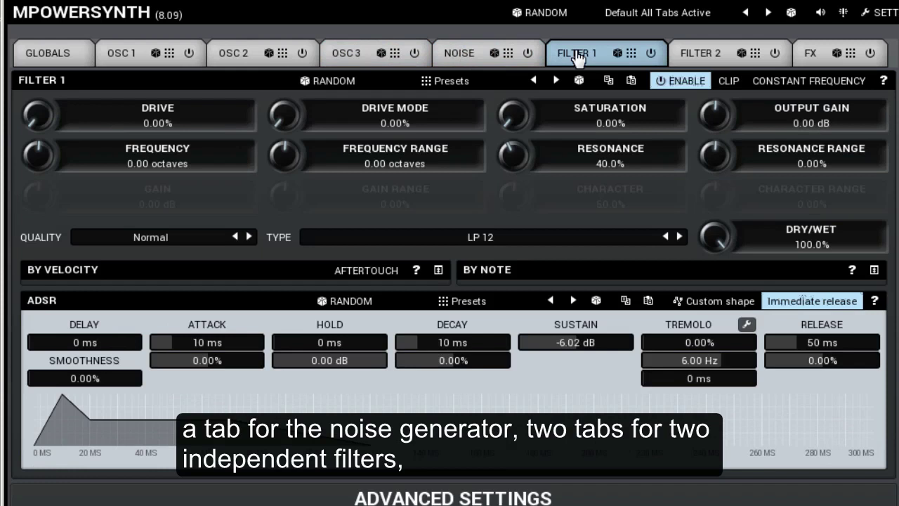
click(702, 55)
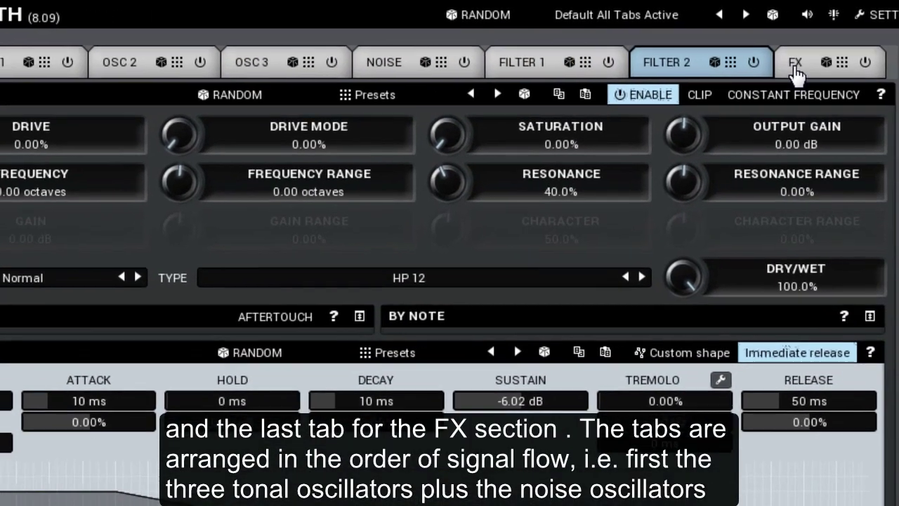
click(810, 61)
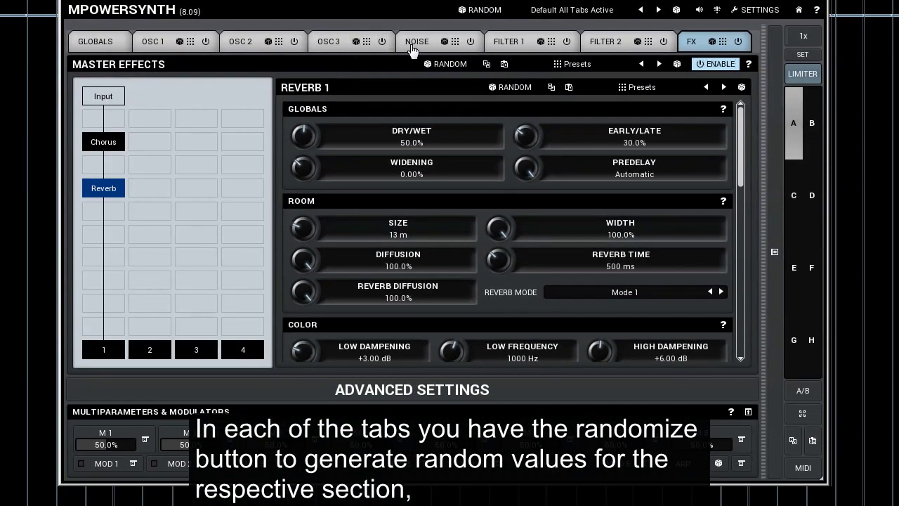
- Load the Combo flinch preset from the preset library
click(416, 44)
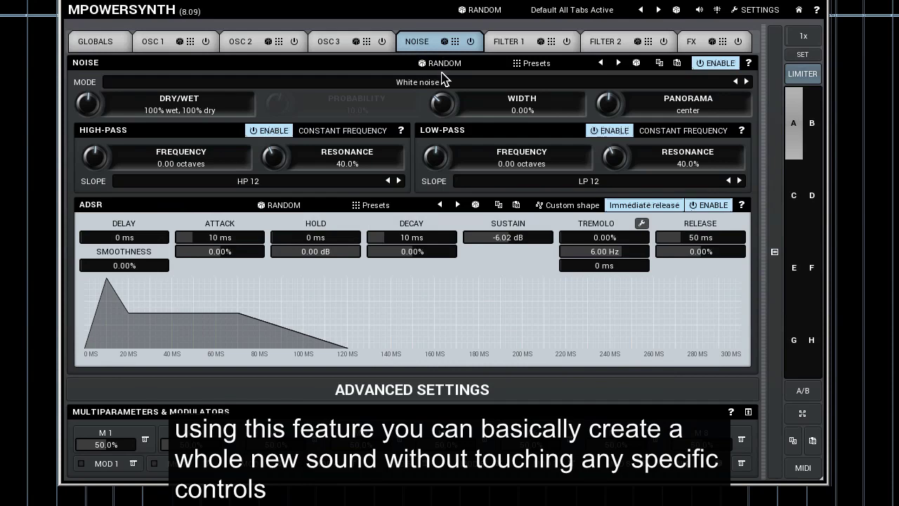
click(551, 12)
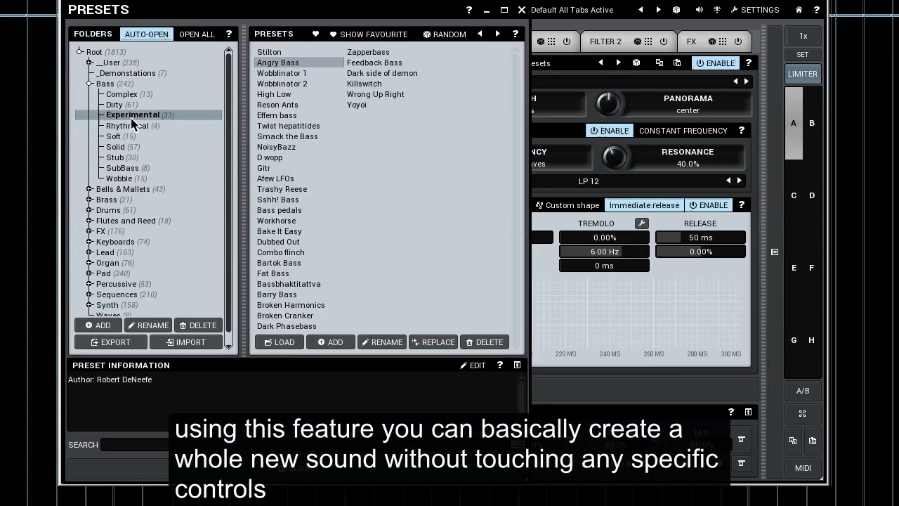
double_click(275, 252)
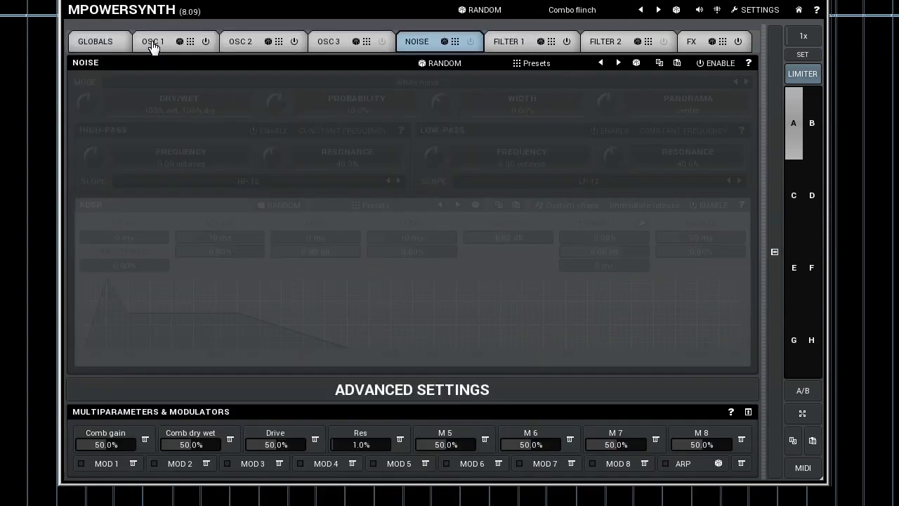
- Randomize the first oscillator's settings three times
click(151, 42)
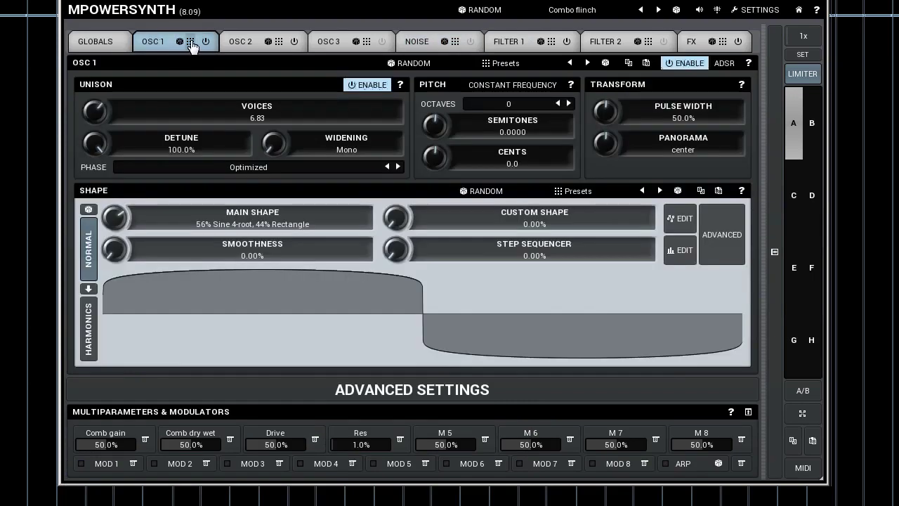
click(180, 43)
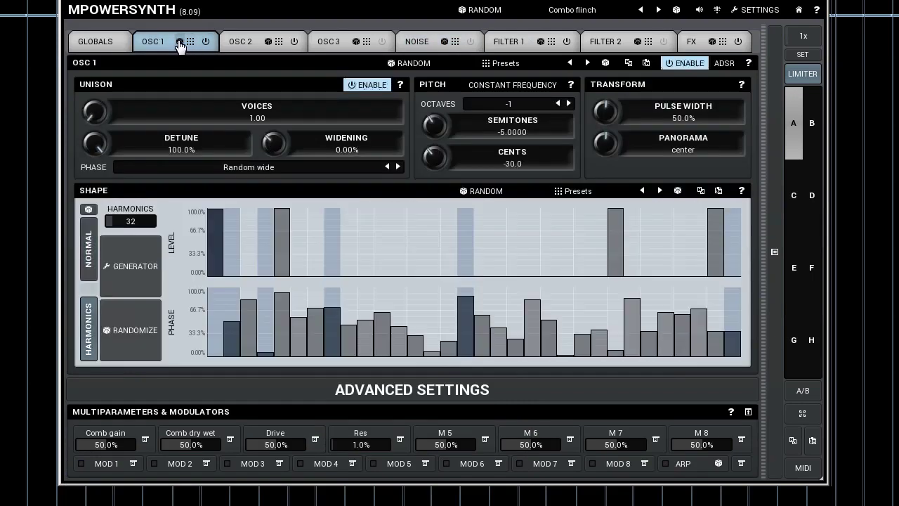
click(181, 42)
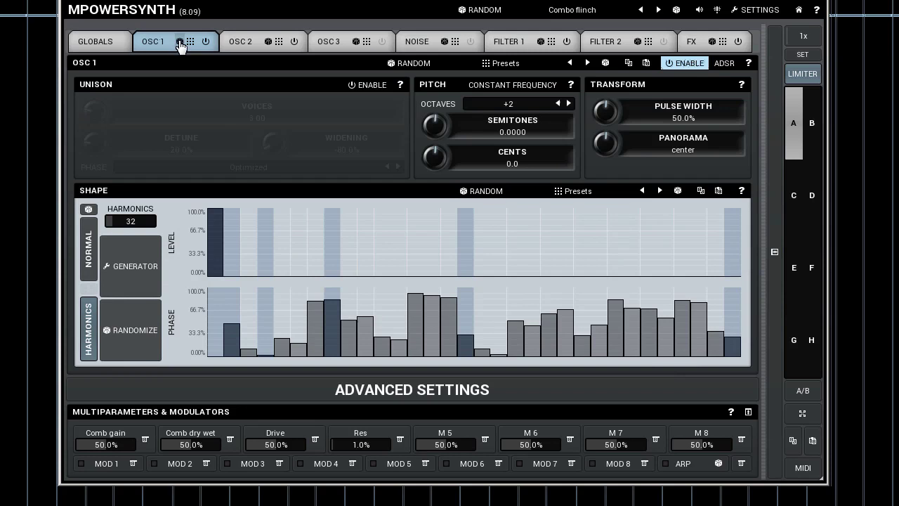
click(181, 43)
- Randomize the first filter three times, ending on HP 36 with 50% resonance
click(494, 47)
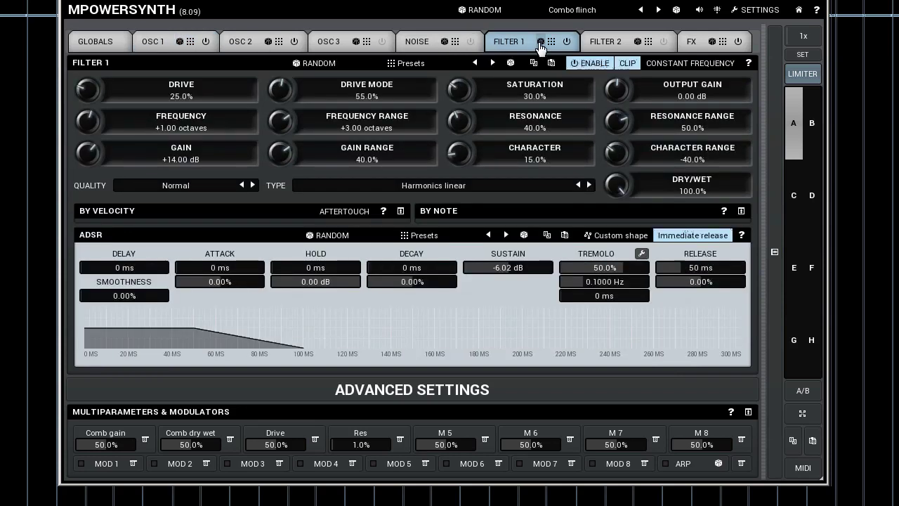
click(540, 43)
click(541, 44)
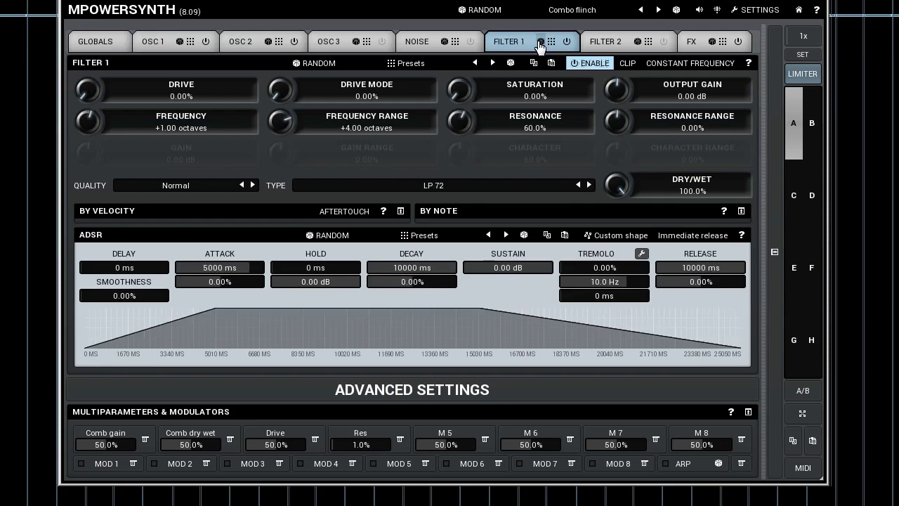
click(541, 43)
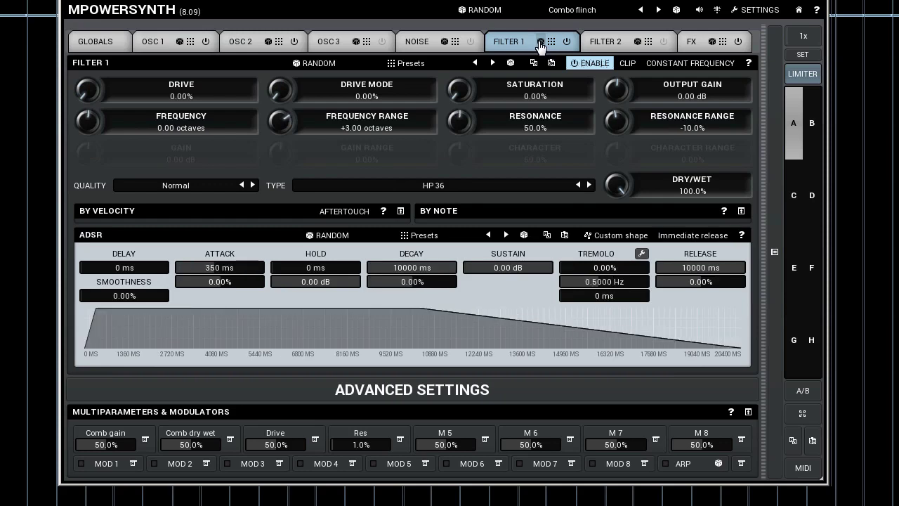
- Randomize the FX chain, load Majesty from Pad › Bright, and open the FilterFatness editor
click(694, 42)
click(712, 43)
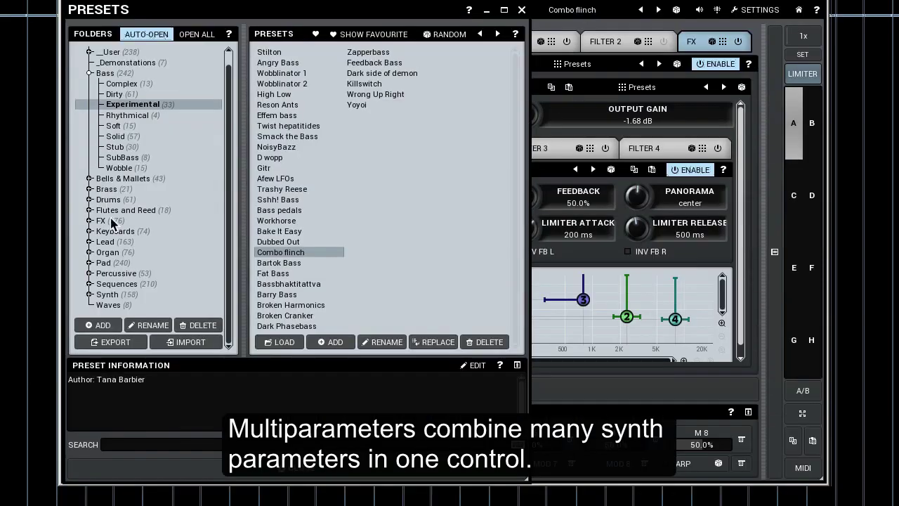
click(113, 262)
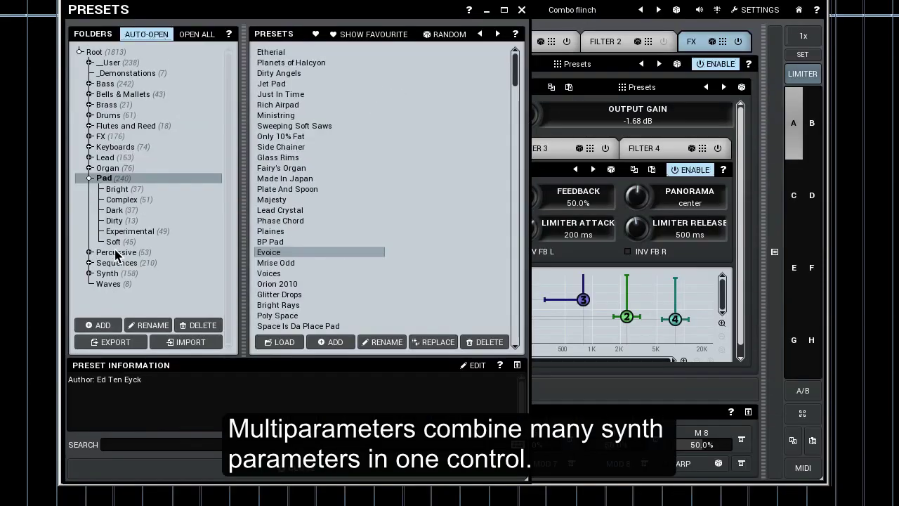
click(121, 194)
click(272, 199)
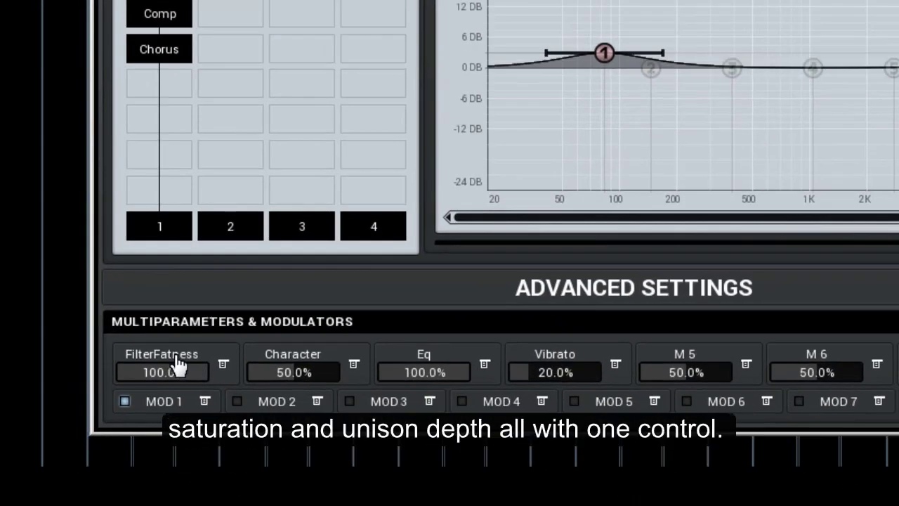
click(124, 430)
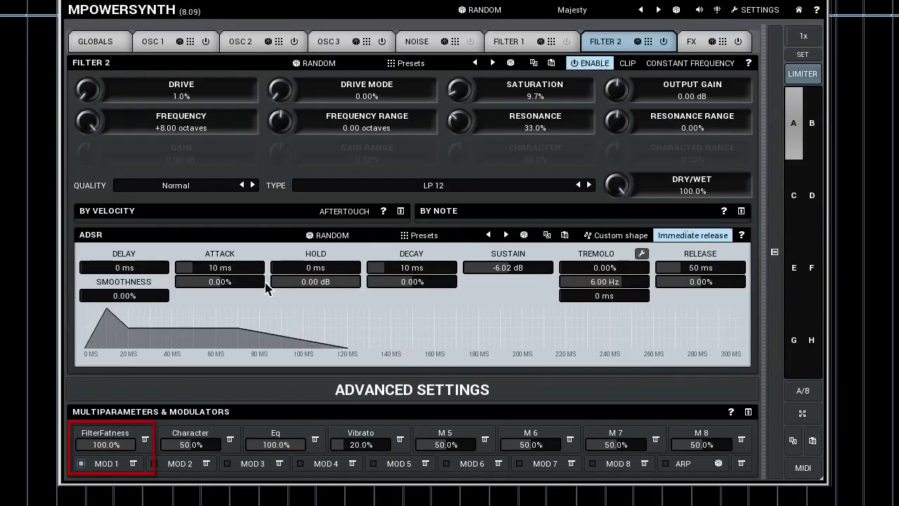
- Lower FilterFatness to 0.00%, shifting Filter 2's drive, saturation and frequency
drag(147, 456, 123, 447)
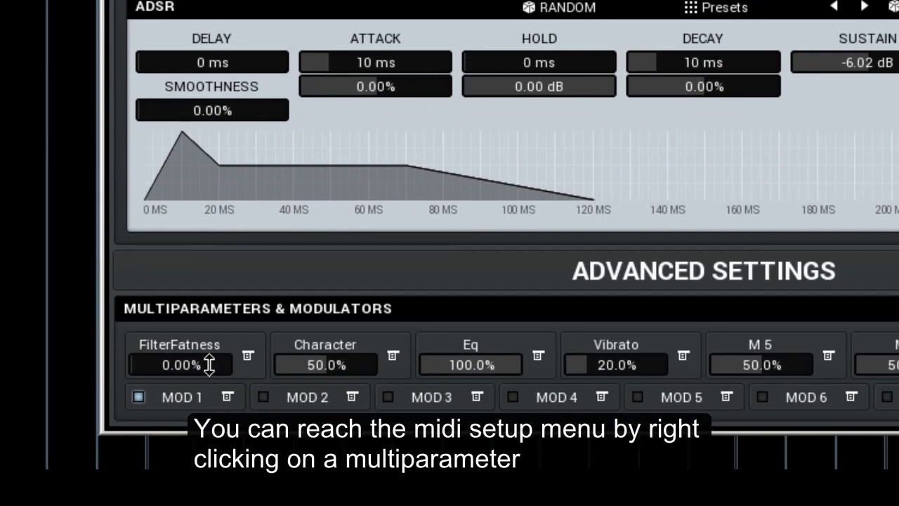
- Attach FilterFatness (Multiparameter 1) to MIDI controller 011 Expression and verify it in MIDI settings
right_click(202, 358)
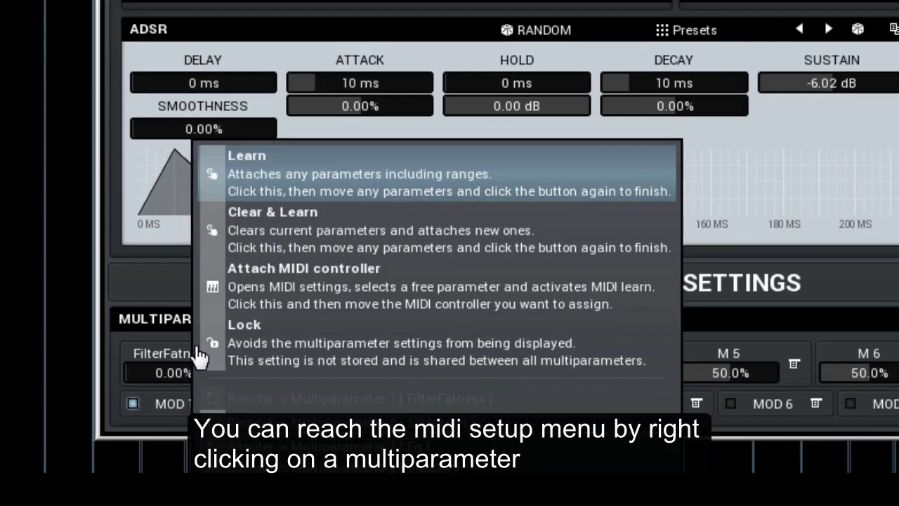
click(225, 284)
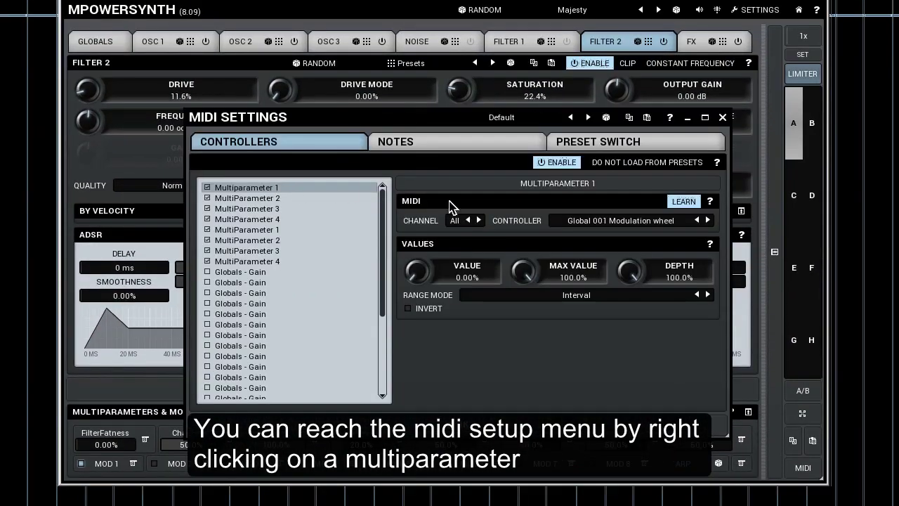
click(584, 222)
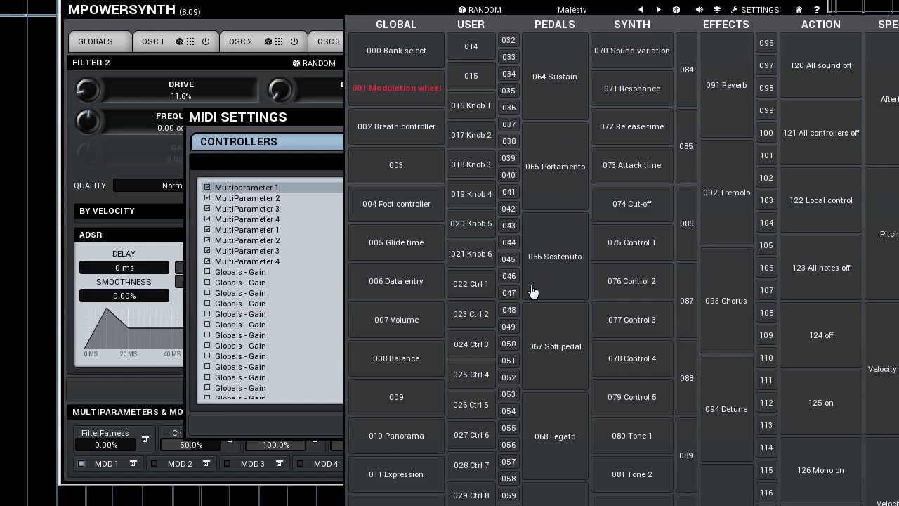
click(412, 475)
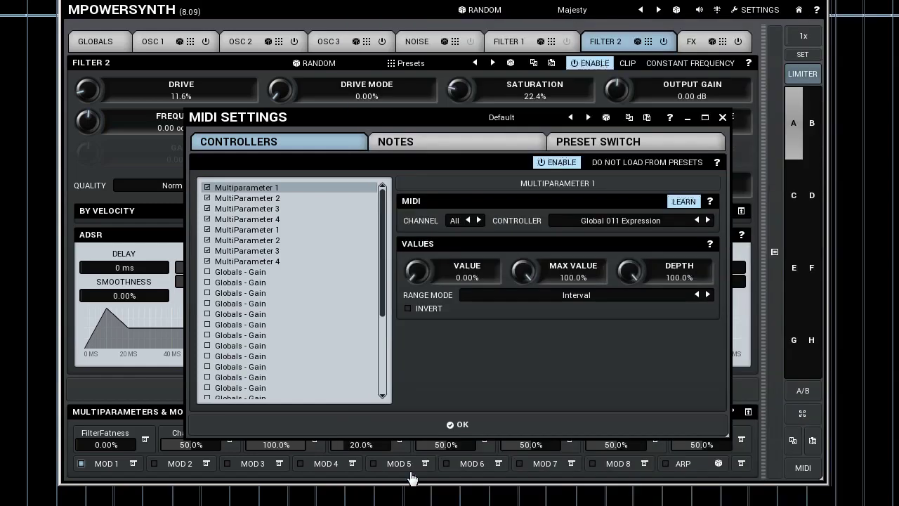
click(722, 117)
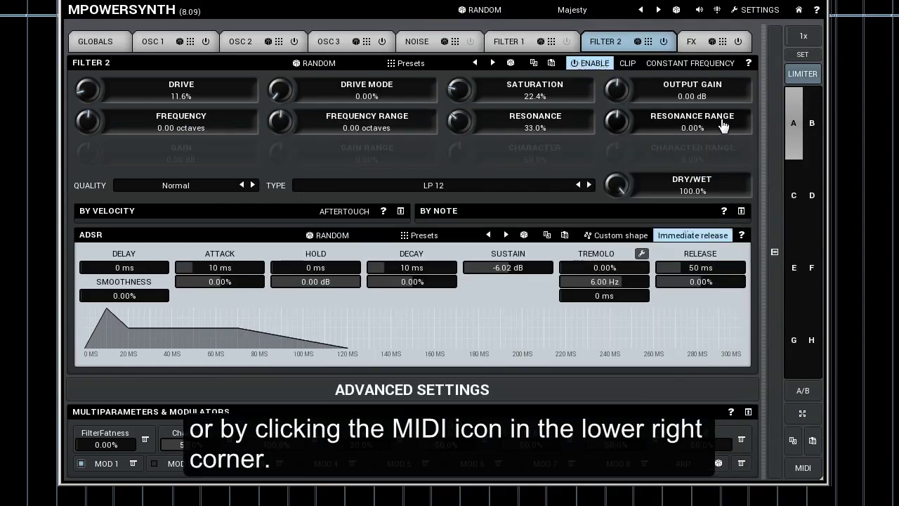
click(802, 469)
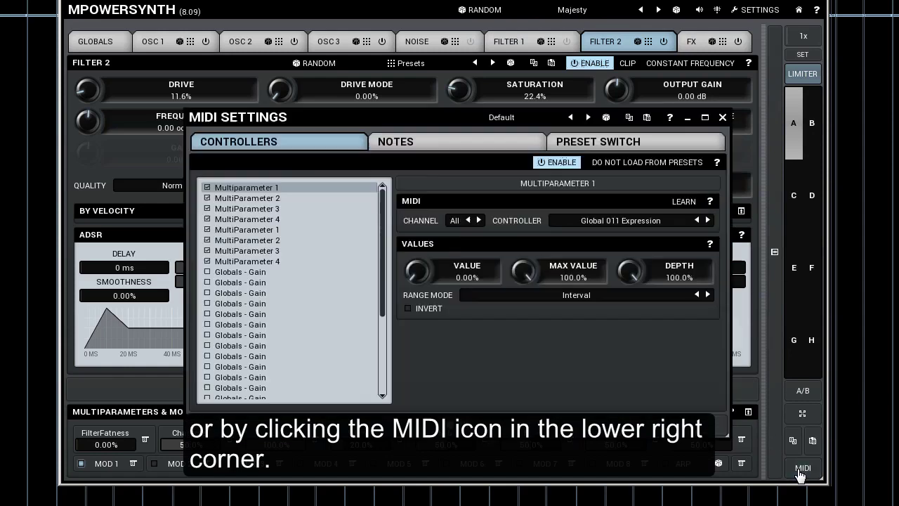
click(722, 117)
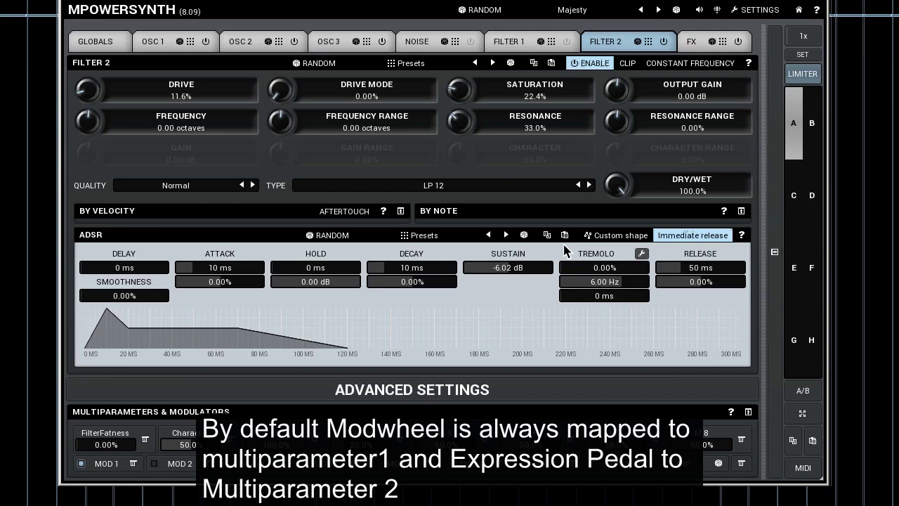
- Load the Rich Airpad preset and close the preset library
click(572, 10)
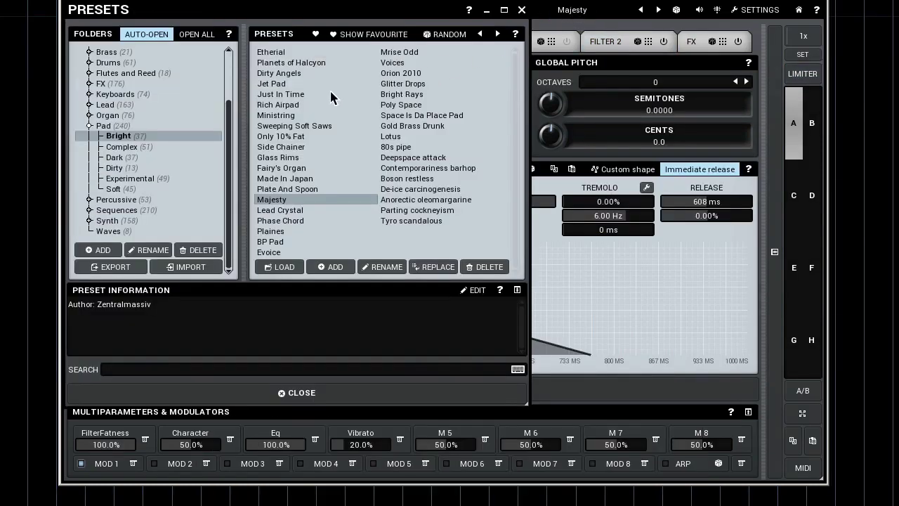
click(287, 106)
click(321, 395)
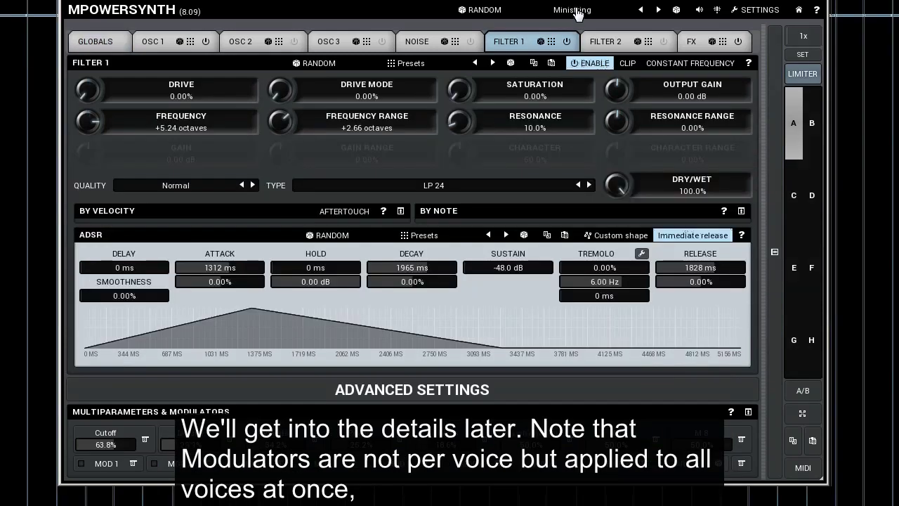
- Load the Aggro Lead preset from the Lead > Bold preset folder
click(572, 10)
click(113, 159)
click(114, 167)
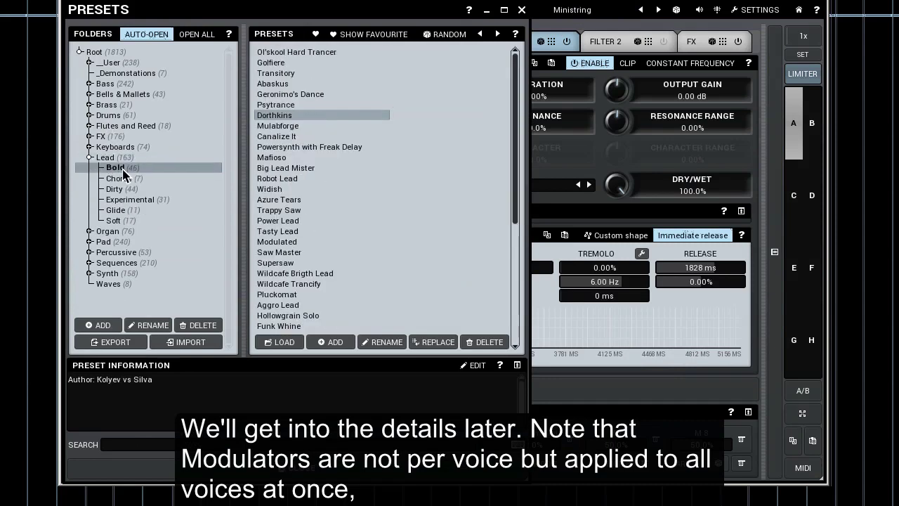
click(296, 306)
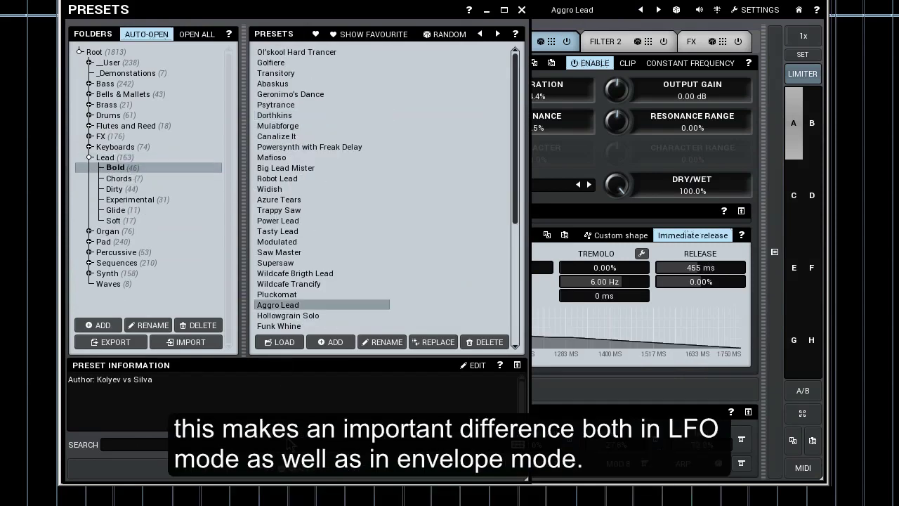
click(295, 477)
- Lower Modulator 1's filter frequency start value to +5.95 octaves and close its editor
click(109, 465)
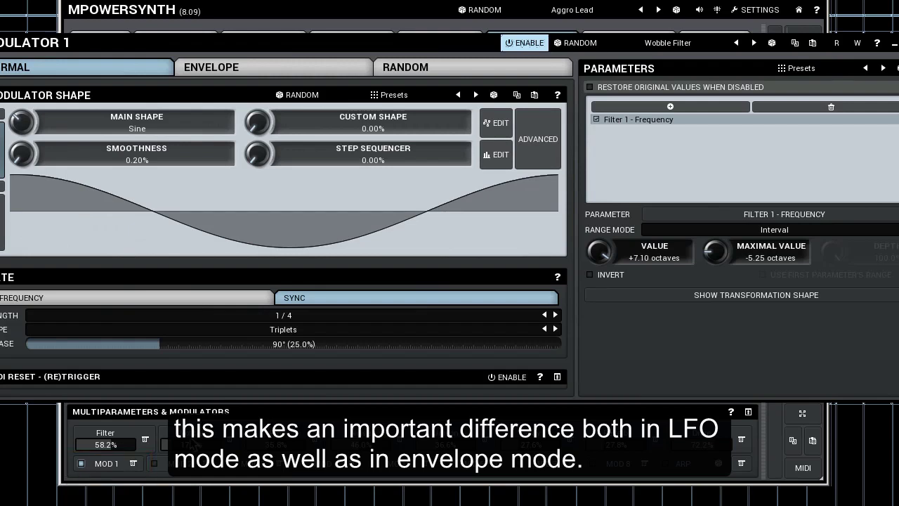
mouse_move(602, 254)
mouse_down()
mouse_move(602, 295)
mouse_move(603, 248)
mouse_up()
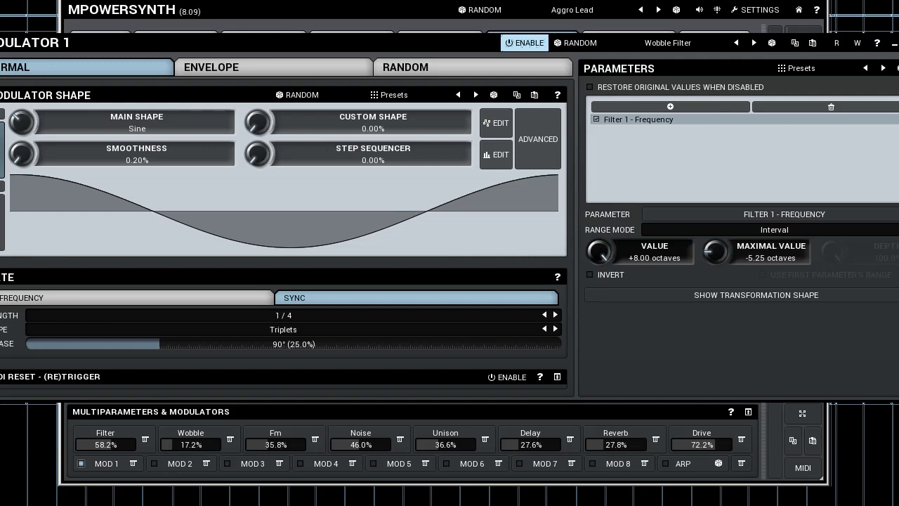
key(Escape)
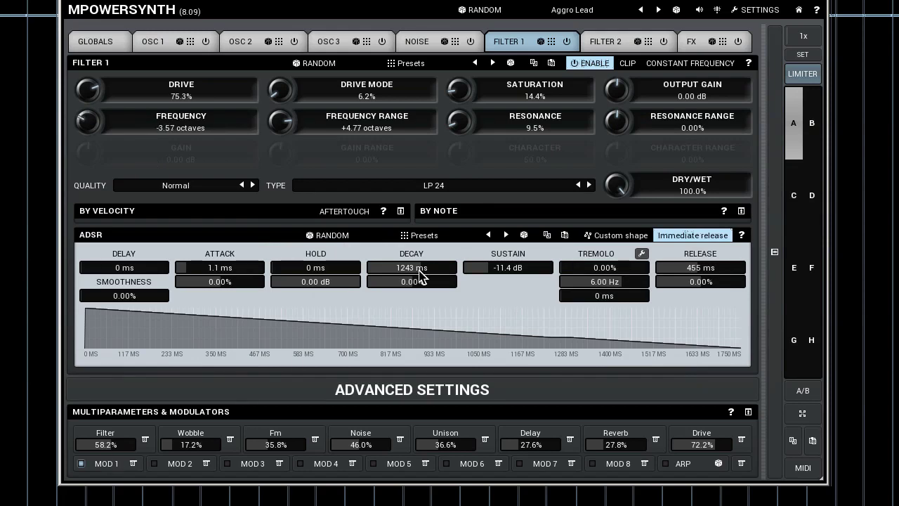
- Load the Default preset from the Root preset folder
click(580, 10)
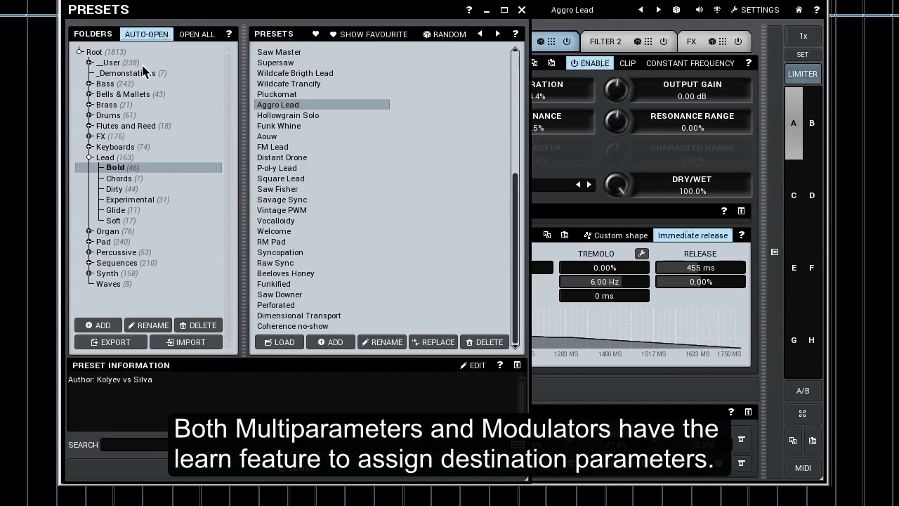
click(96, 52)
click(267, 53)
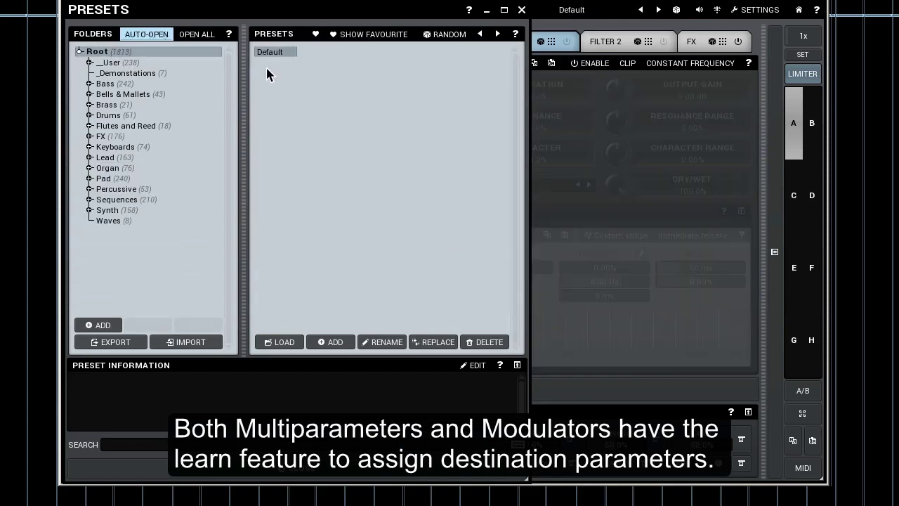
key(Escape)
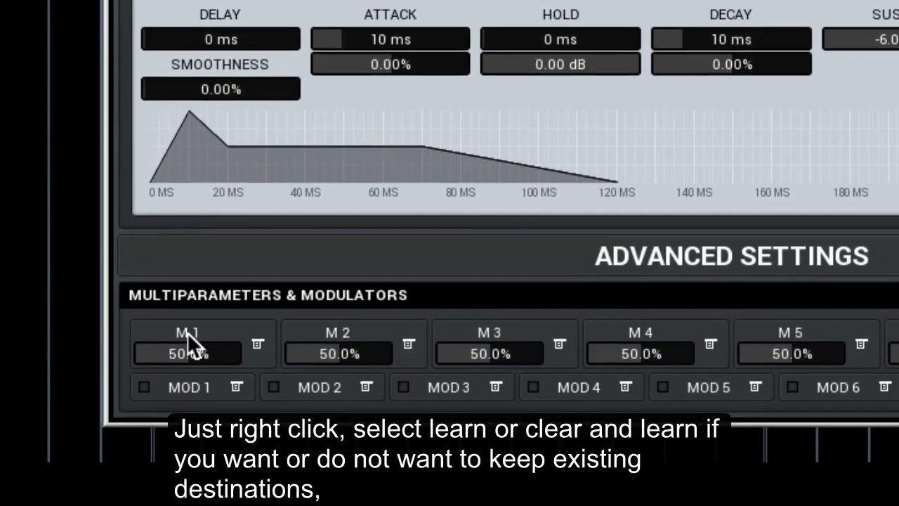
- Clear Multiparameter 1 and have it learn Filter 1 Frequency as its destination
right_click(107, 434)
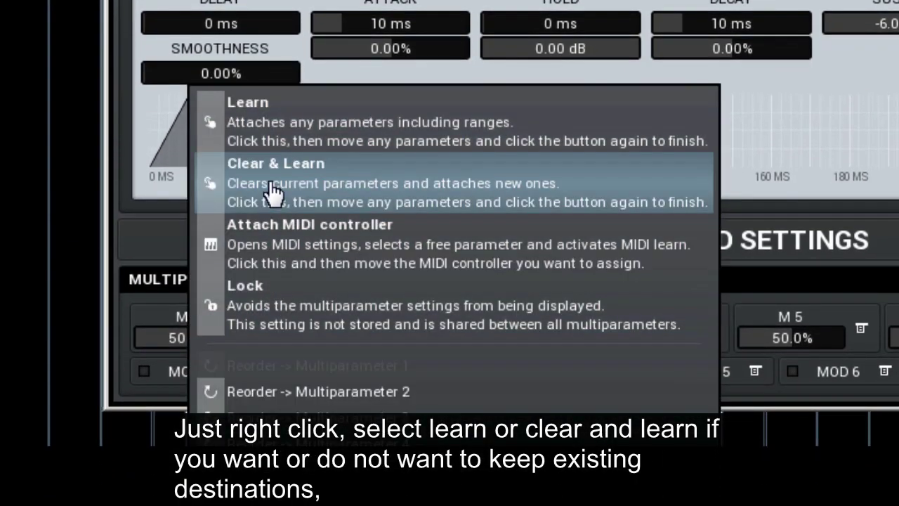
click(273, 192)
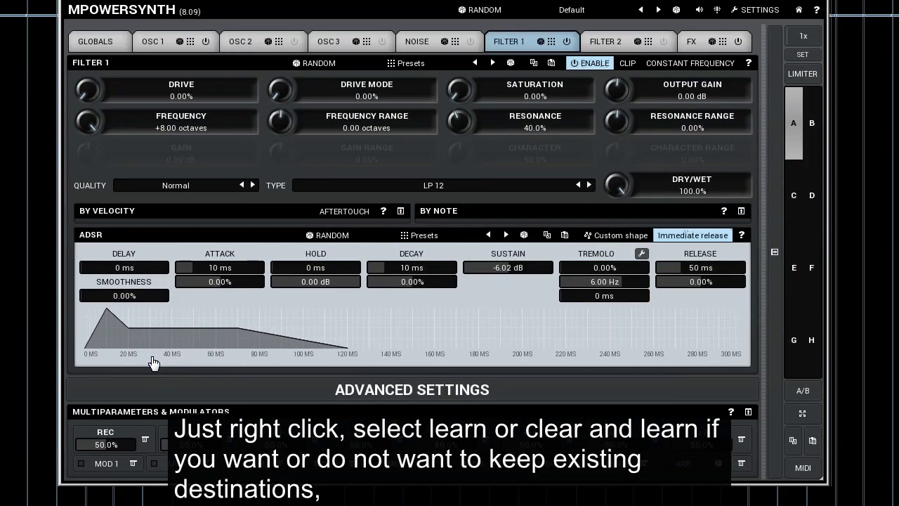
mouse_move(88, 121)
mouse_down()
mouse_move(88, 211)
mouse_move(88, 121)
mouse_up()
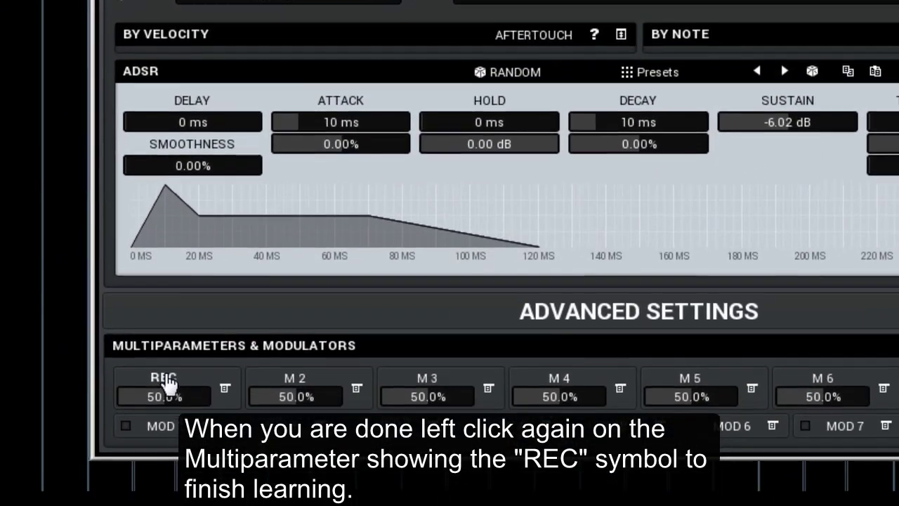
click(109, 436)
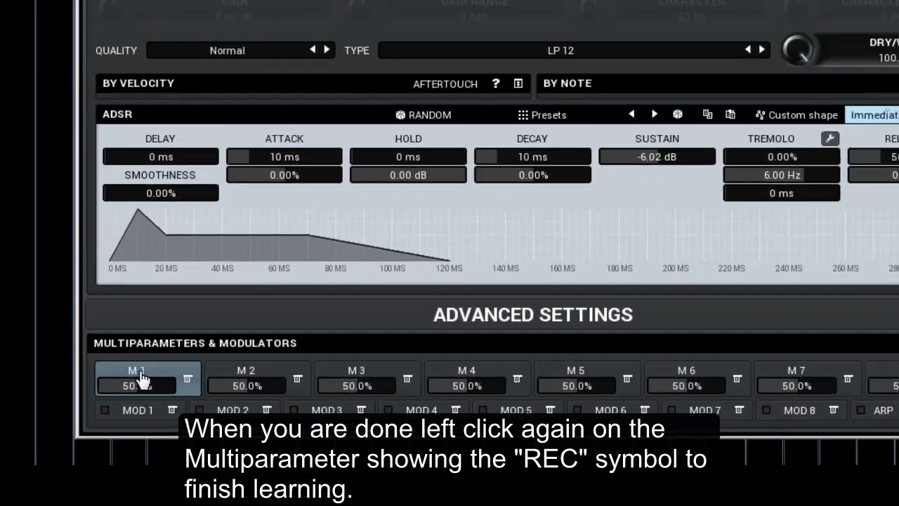
- Reset M 1's frequency start value to 0.00 octaves, then move M 1 to sweep the cutoff
click(167, 320)
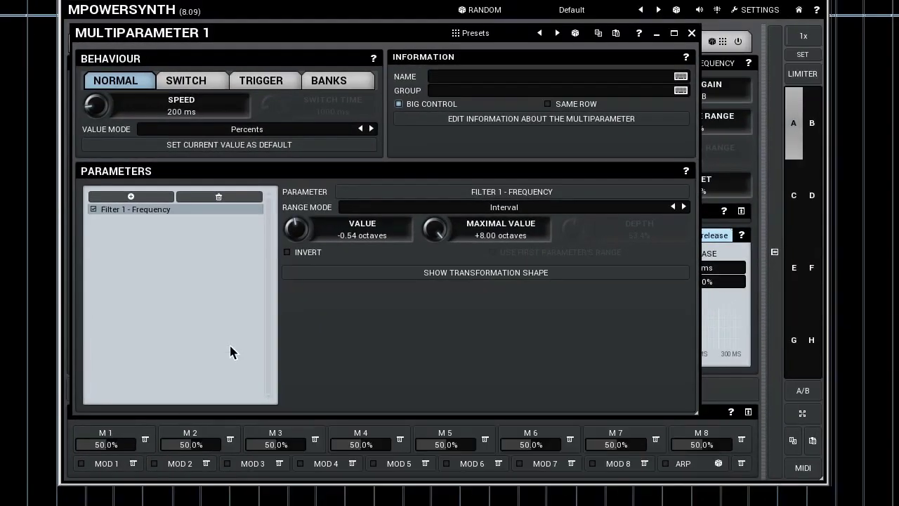
double_click(361, 236)
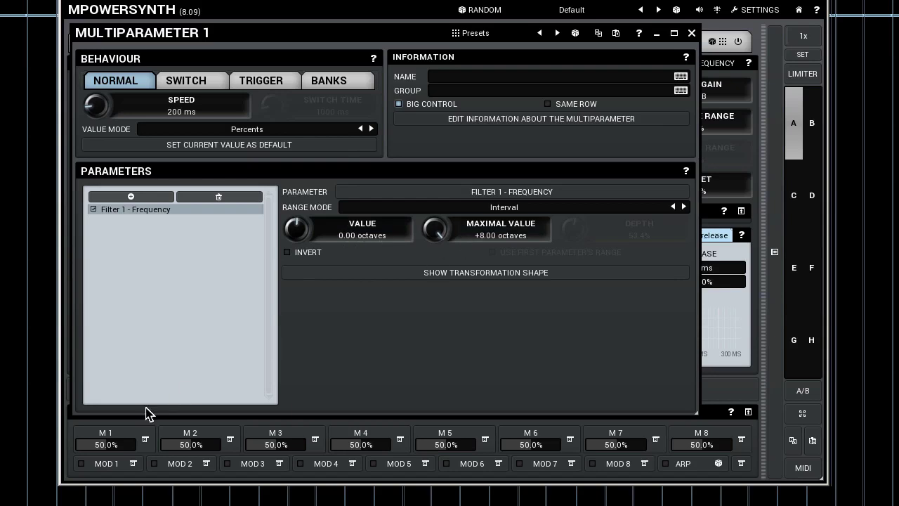
click(108, 433)
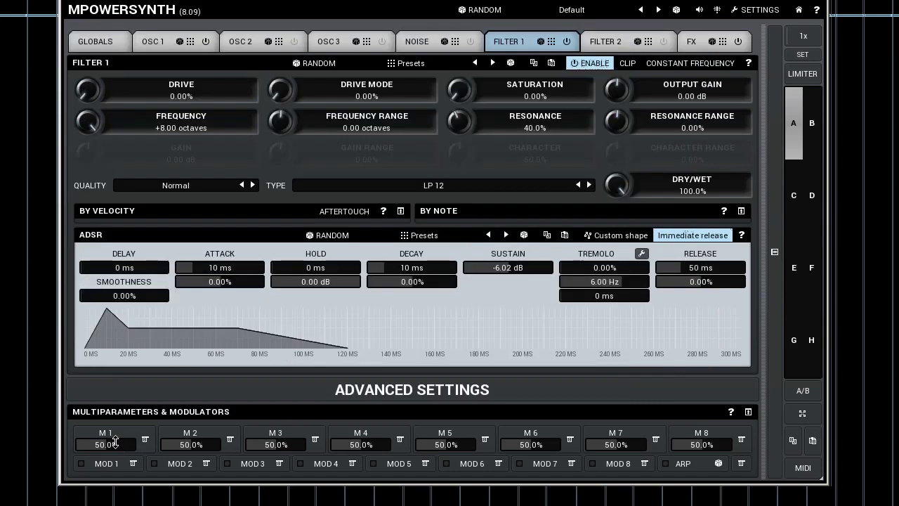
mouse_move(115, 440)
mouse_down()
mouse_move(115, 429)
mouse_move(115, 469)
mouse_move(120, 438)
mouse_up()
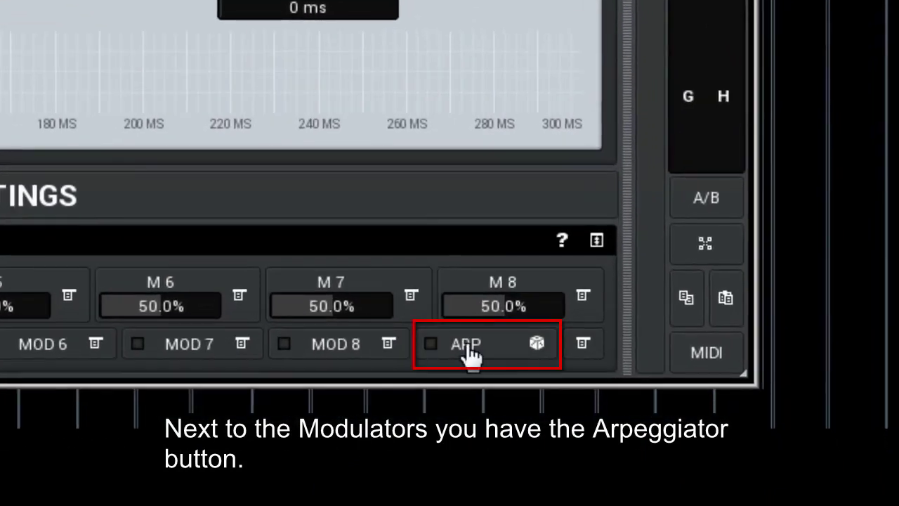
- Load Perk Up from Sequences > Percussive and view its 8-step arpeggiator pattern
click(467, 344)
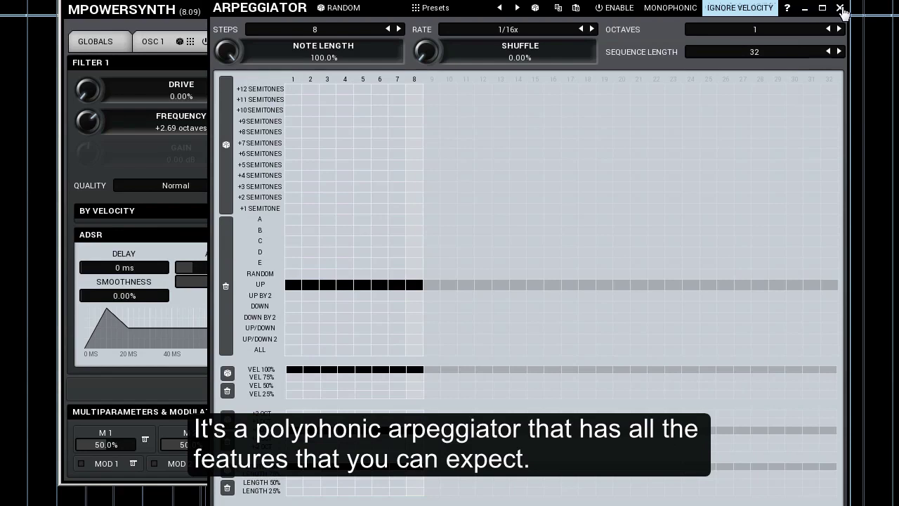
click(841, 8)
click(570, 10)
click(130, 200)
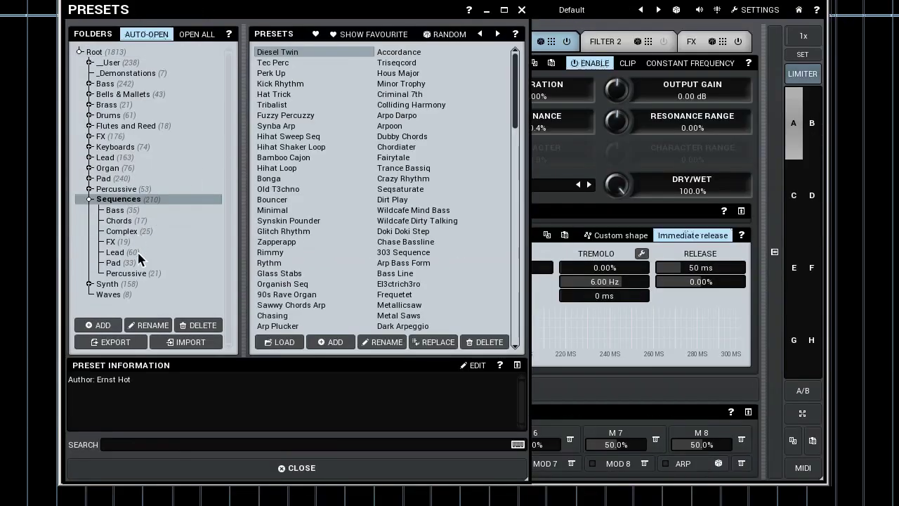
click(138, 274)
click(278, 73)
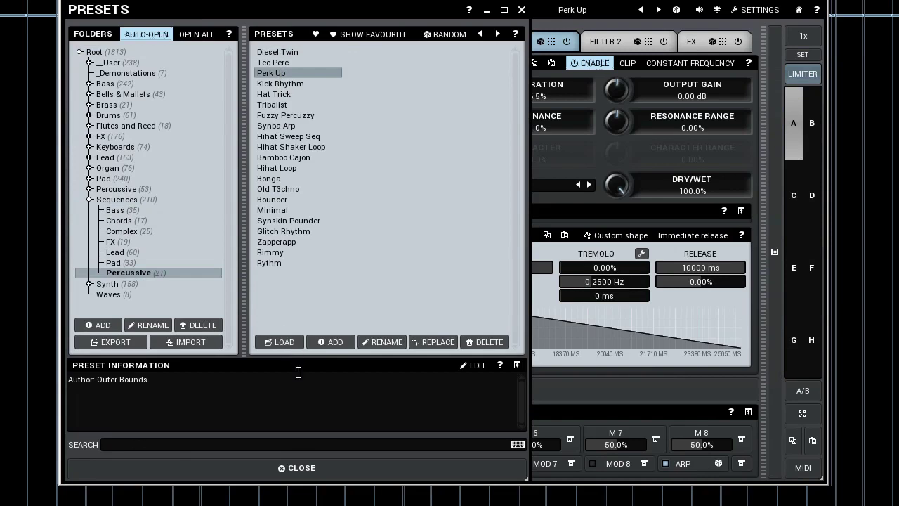
click(309, 468)
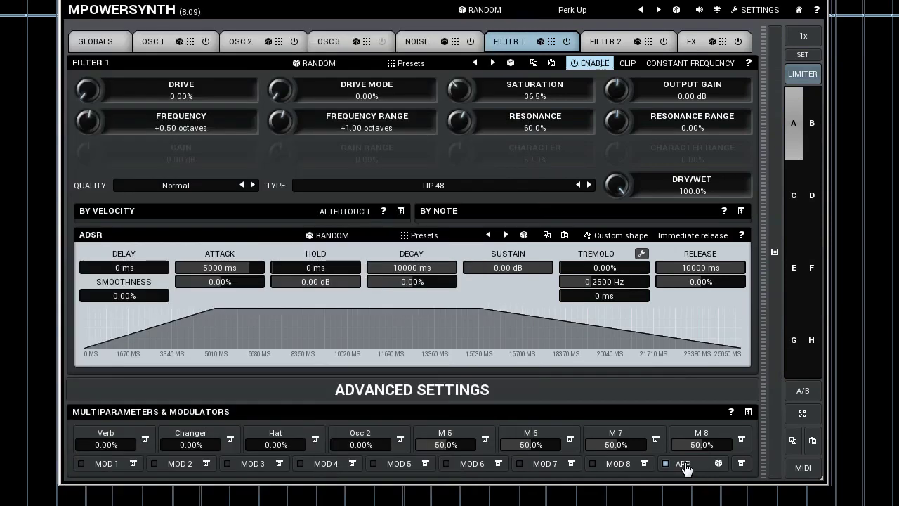
click(683, 463)
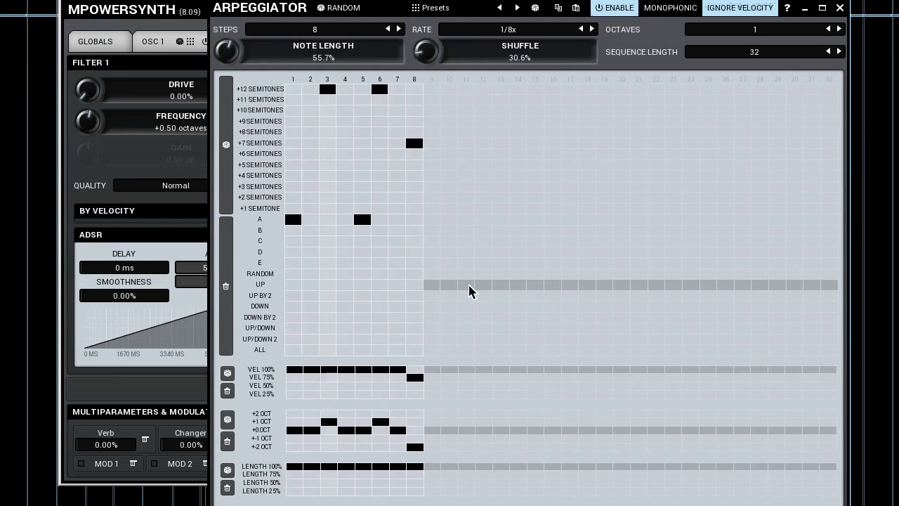
click(840, 10)
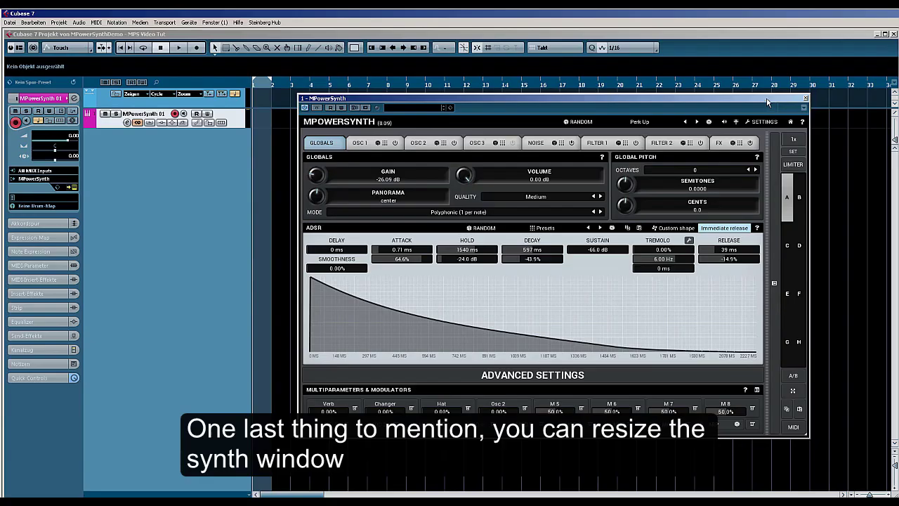
- Enlarge the synth window, switch to OSC 1, then shrink it back and move it lower right
drag(767, 99, 605, 36)
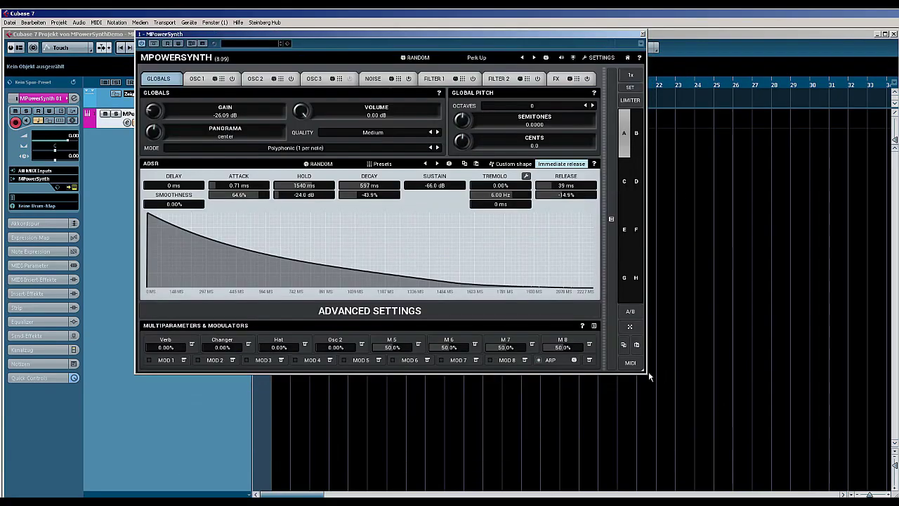
drag(647, 374, 849, 483)
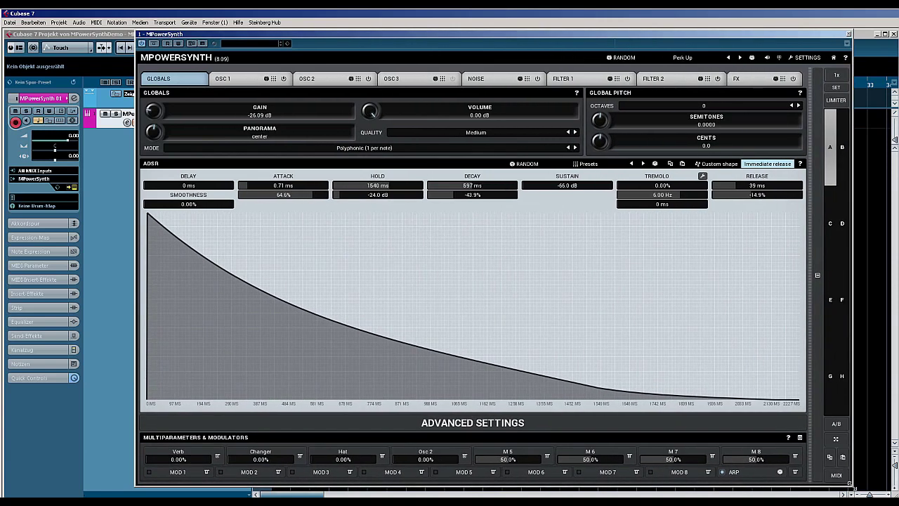
click(240, 80)
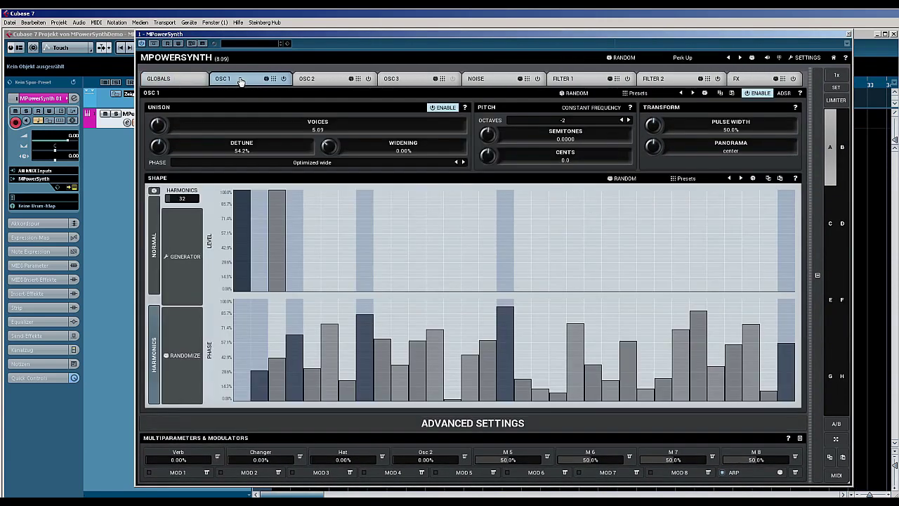
drag(849, 483, 646, 374)
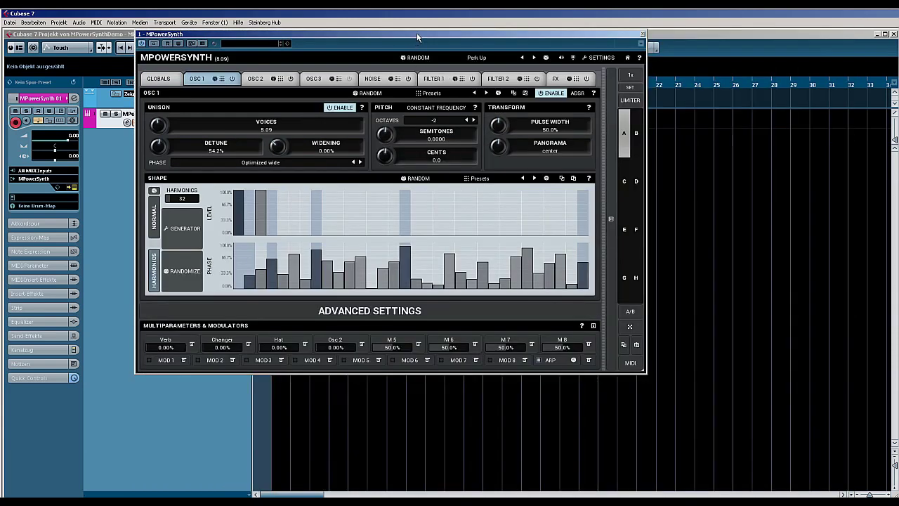
drag(418, 37, 555, 105)
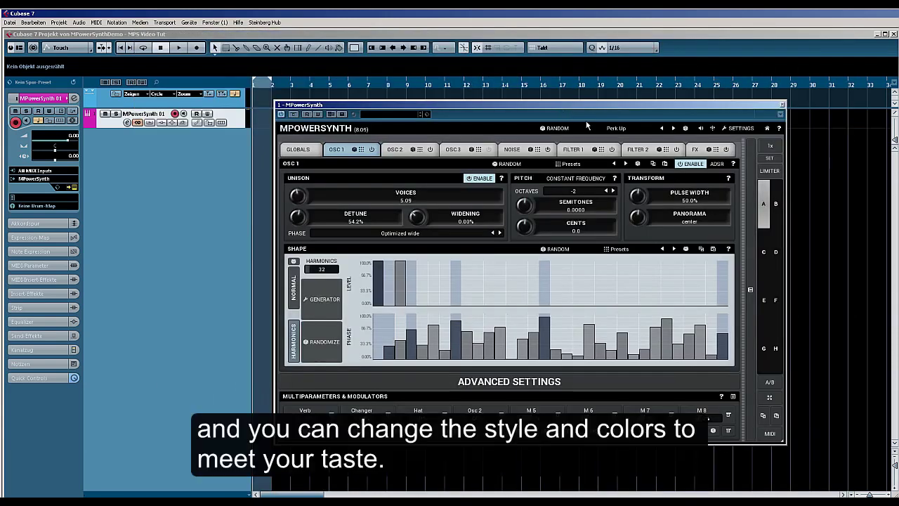
click(748, 131)
click(684, 236)
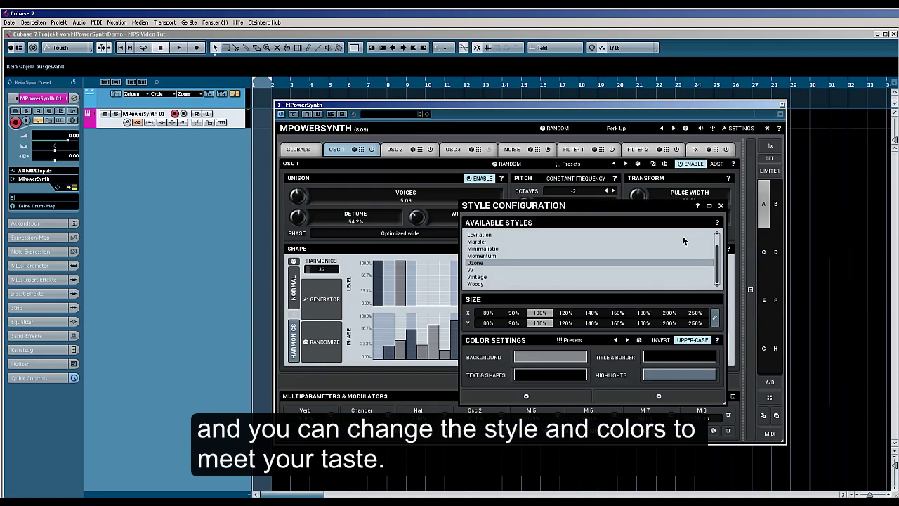
click(489, 236)
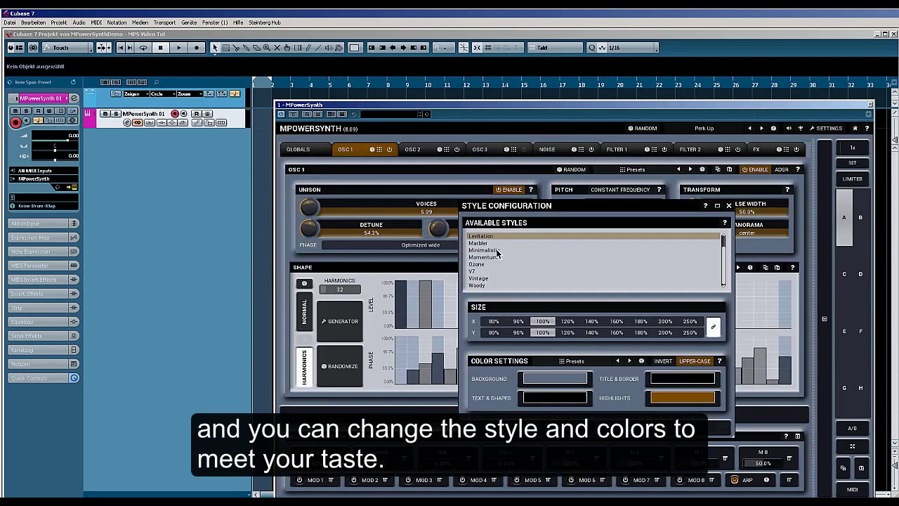
click(496, 250)
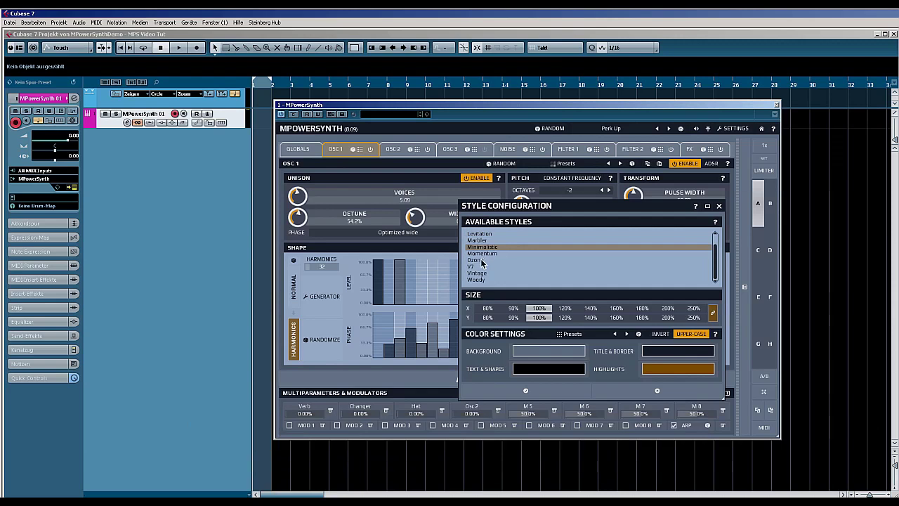
click(481, 261)
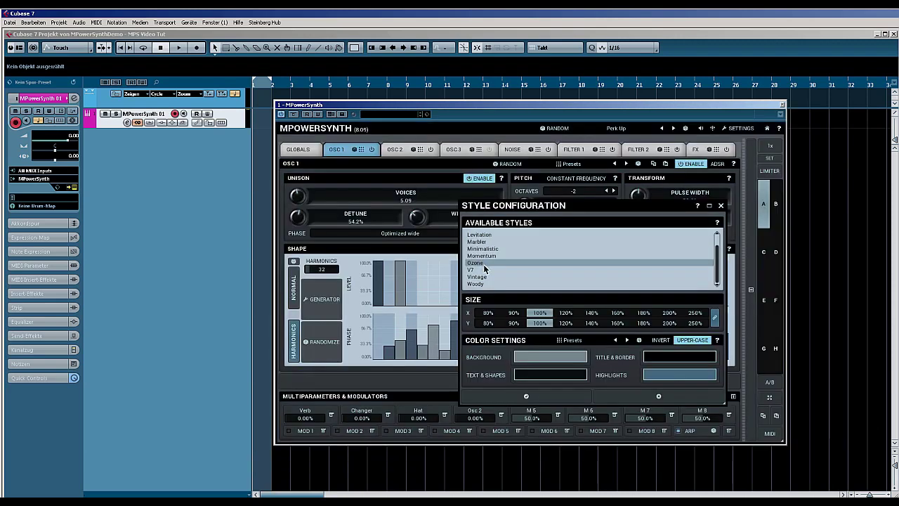
click(626, 340)
click(626, 339)
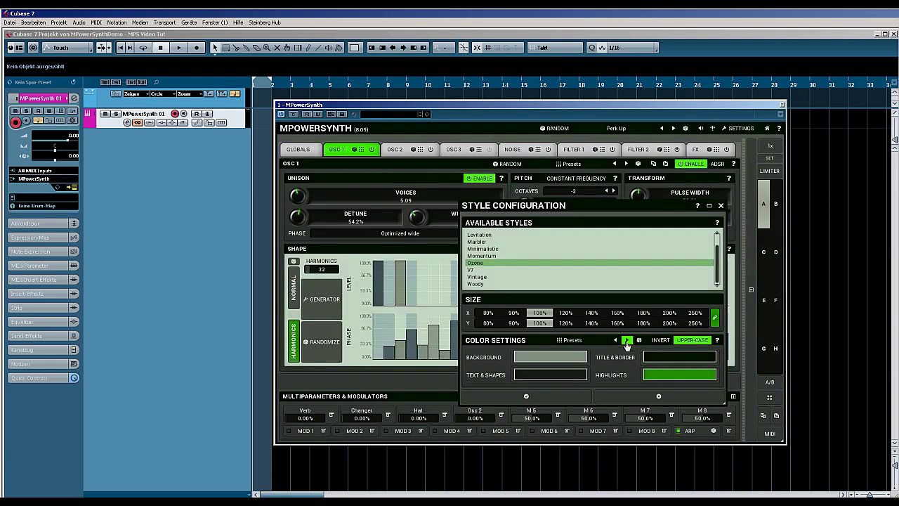
click(615, 341)
click(616, 341)
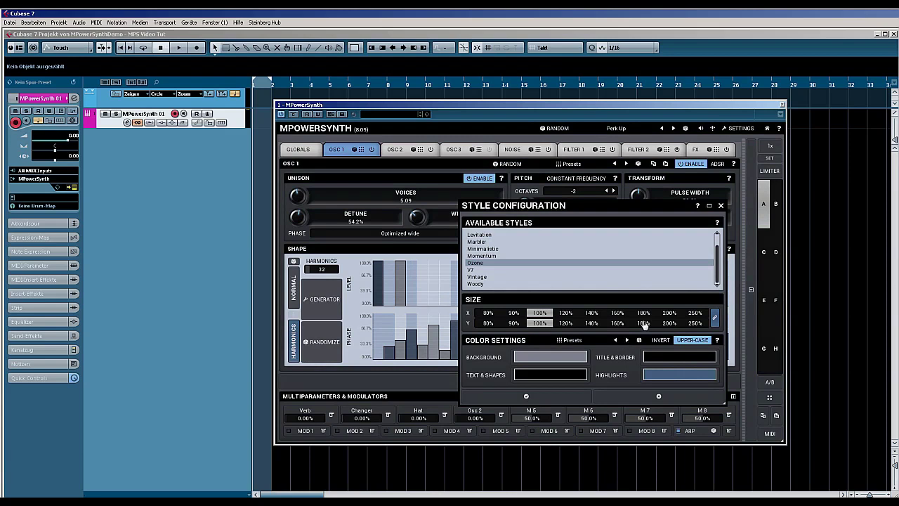
click(721, 206)
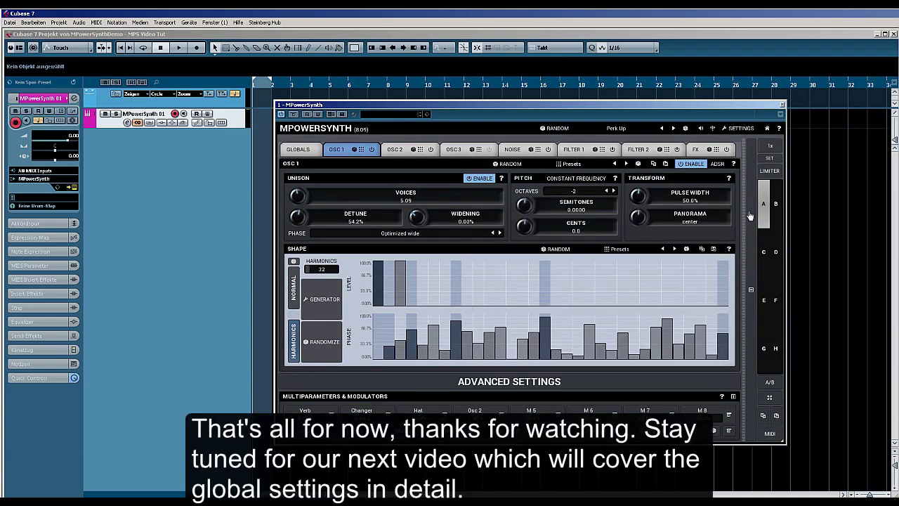